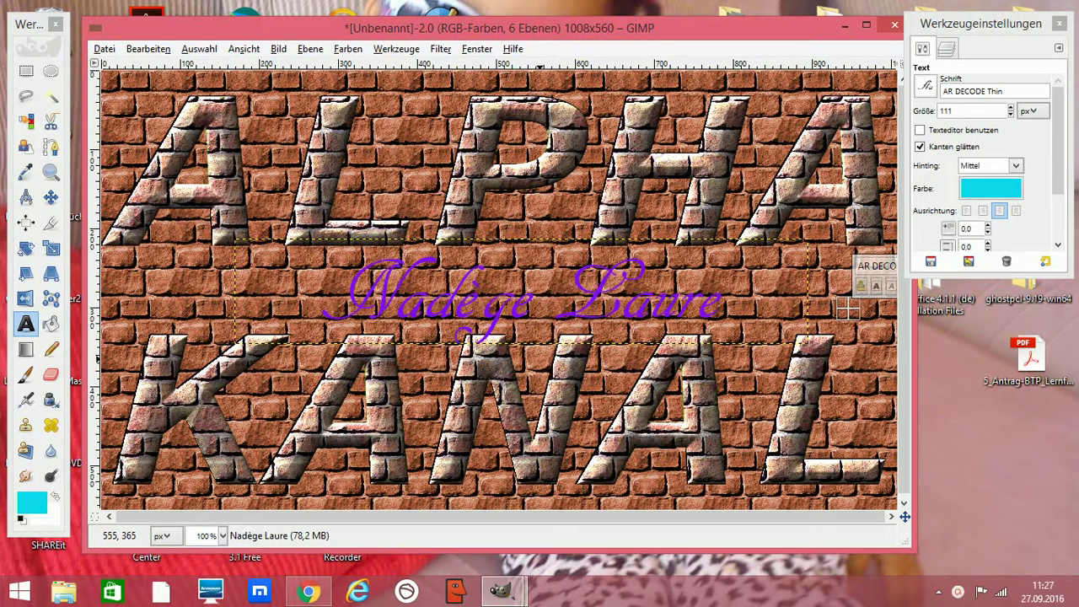
- Create a new blank 1008×560 px image via Datei > Neu
click(104, 51)
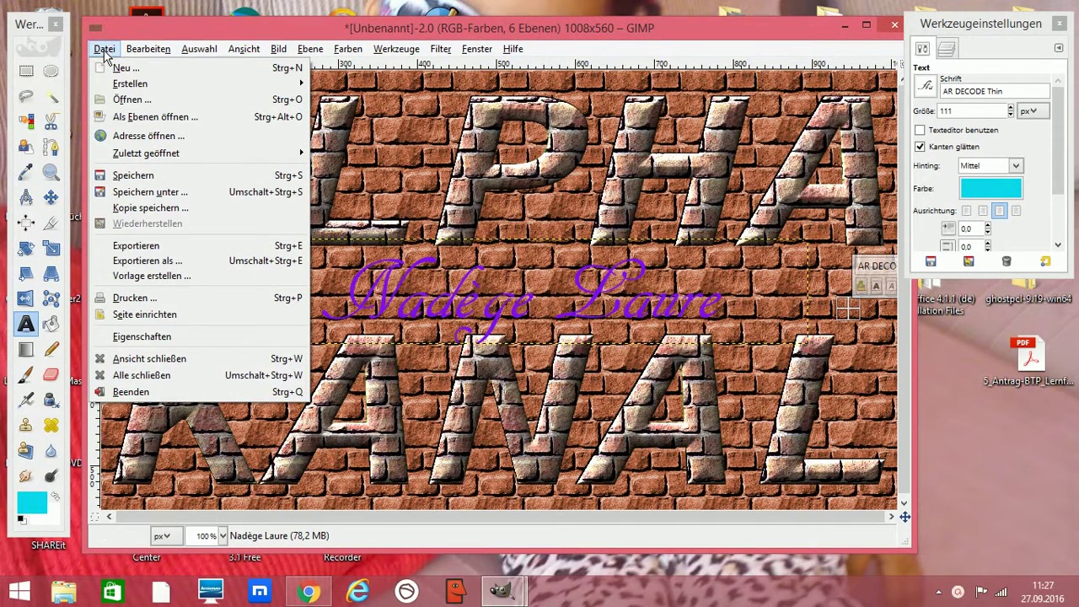
click(120, 67)
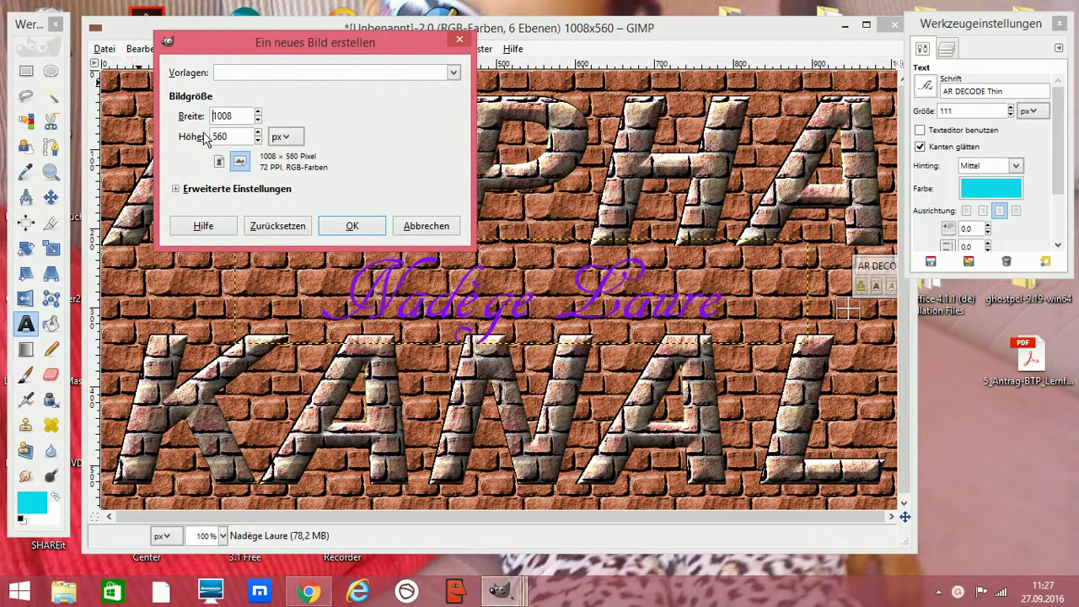
click(359, 228)
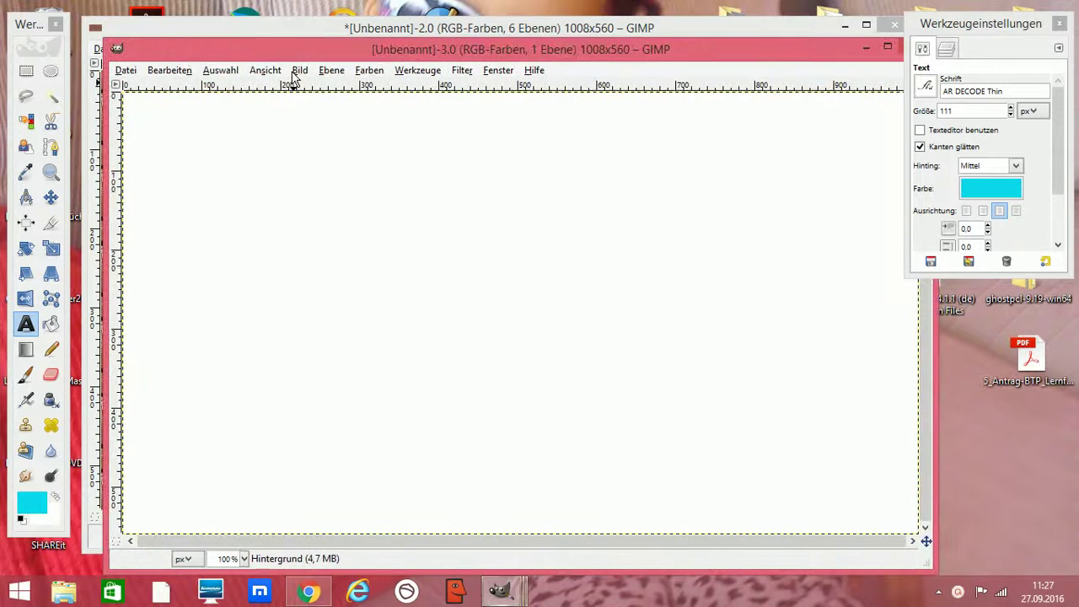
- Draw a text box across the new canvas and type ALPHAKANAL in cyan
drag(318, 58, 304, 39)
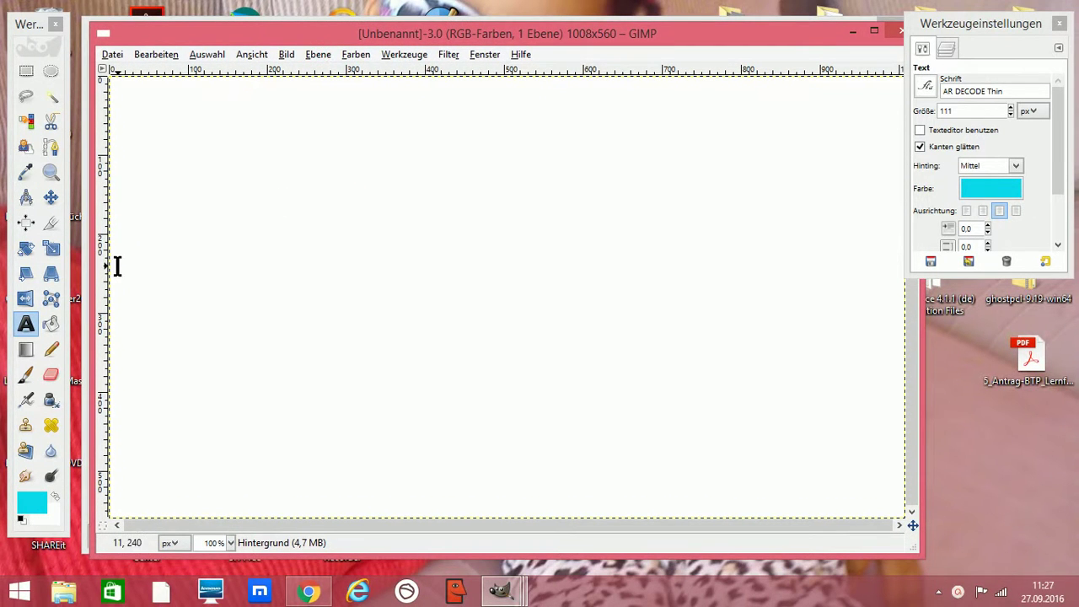
click(27, 325)
mouse_move(118, 89)
mouse_down()
mouse_move(877, 473)
mouse_move(900, 510)
mouse_up()
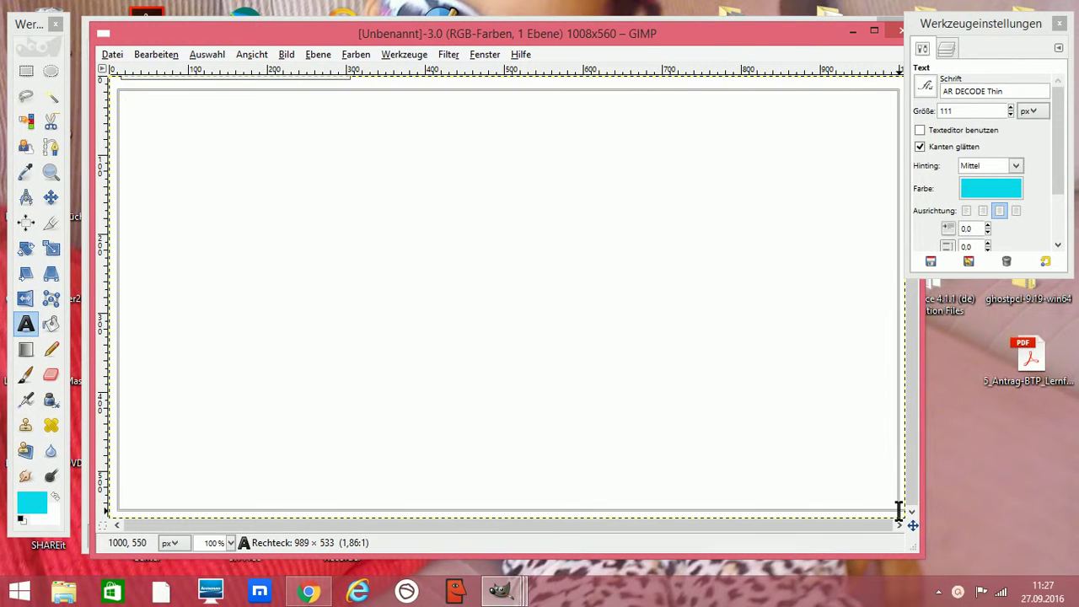
text(AL)
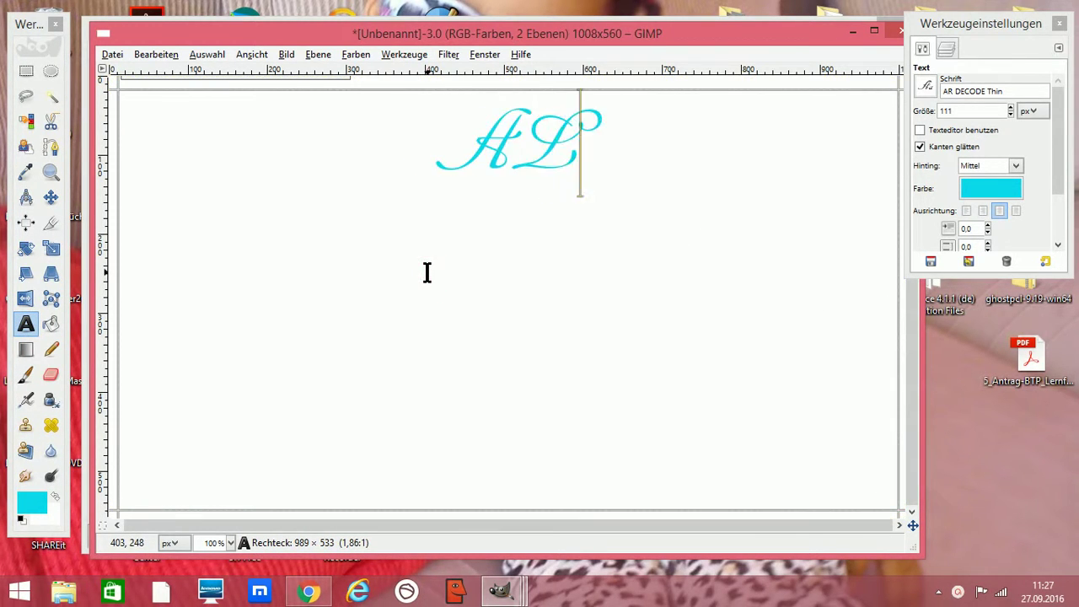
text(PHA)
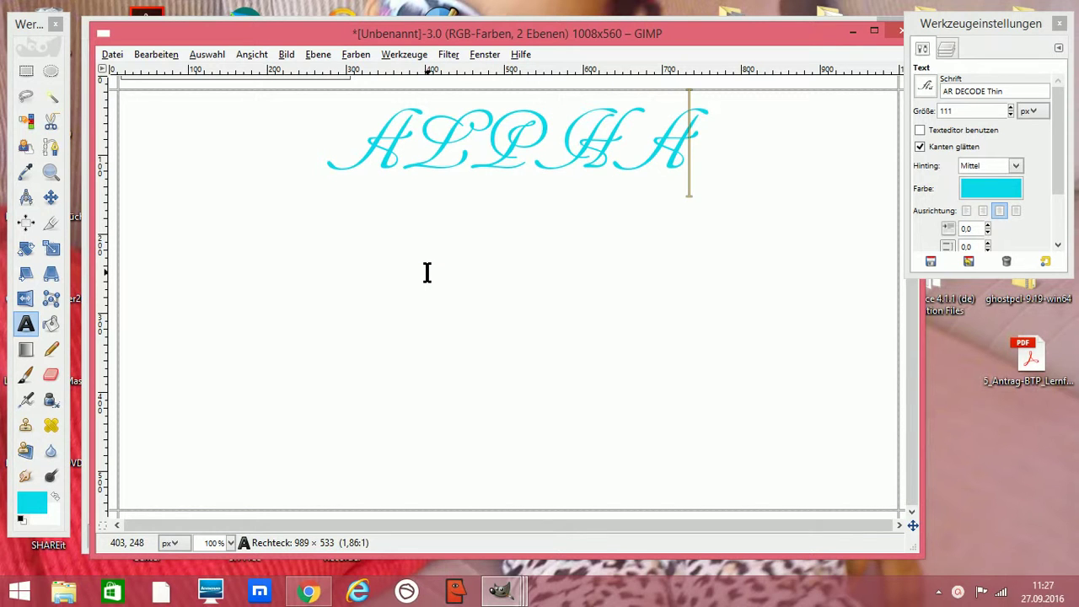
text(KANAL)
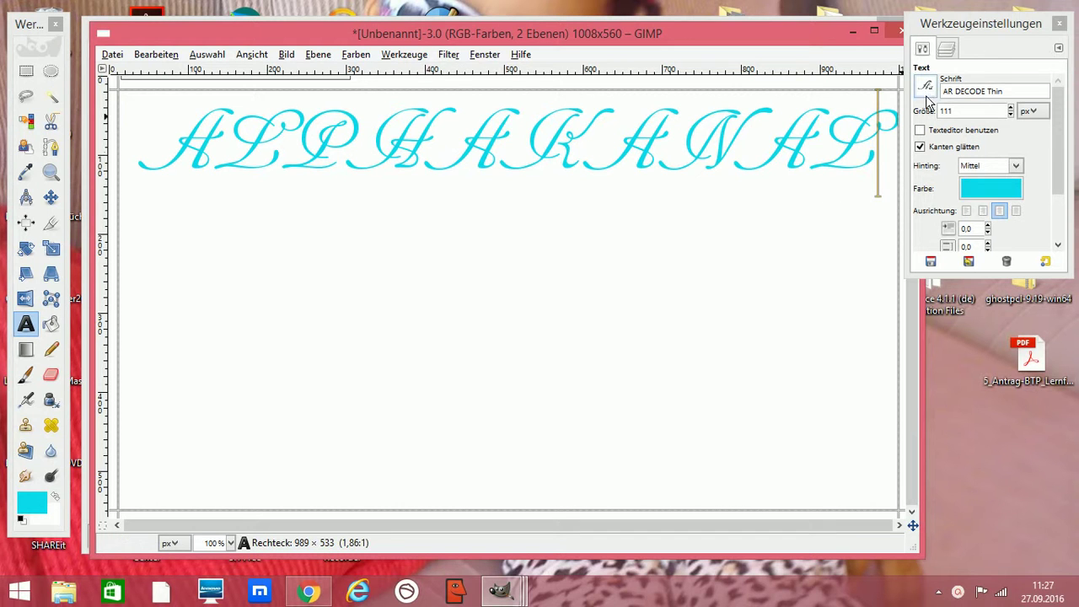
- Set the text font to KodchiangUPC Bold
click(927, 89)
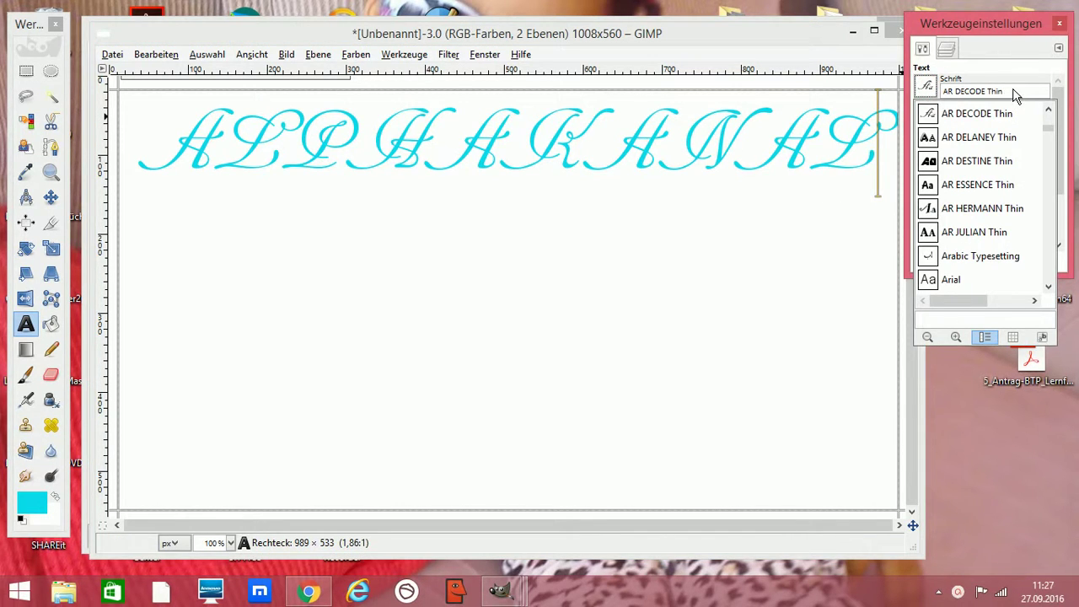
drag(1047, 133, 1047, 199)
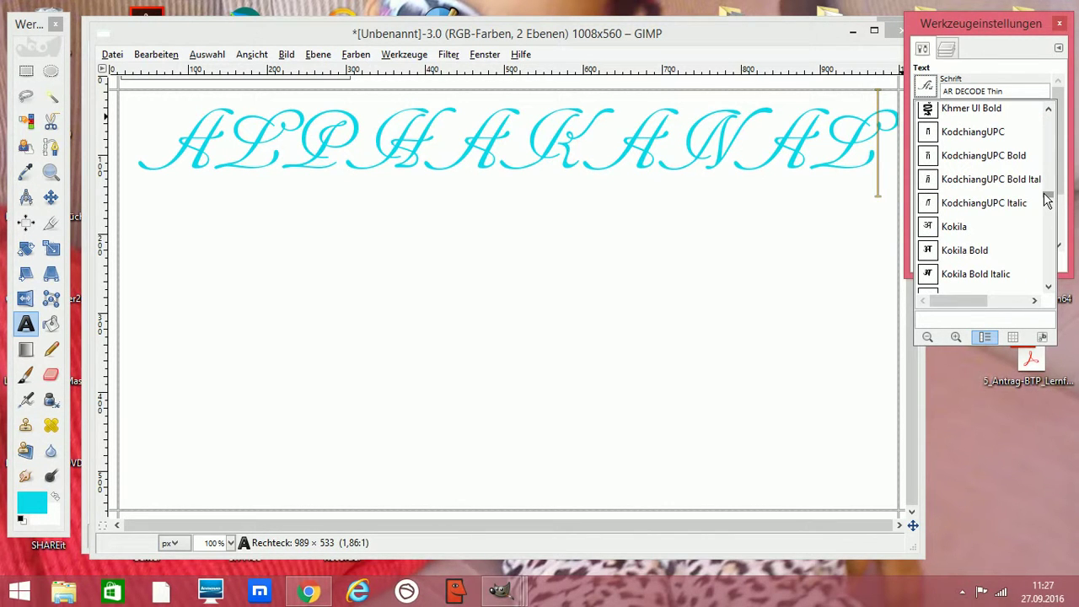
double_click(1012, 160)
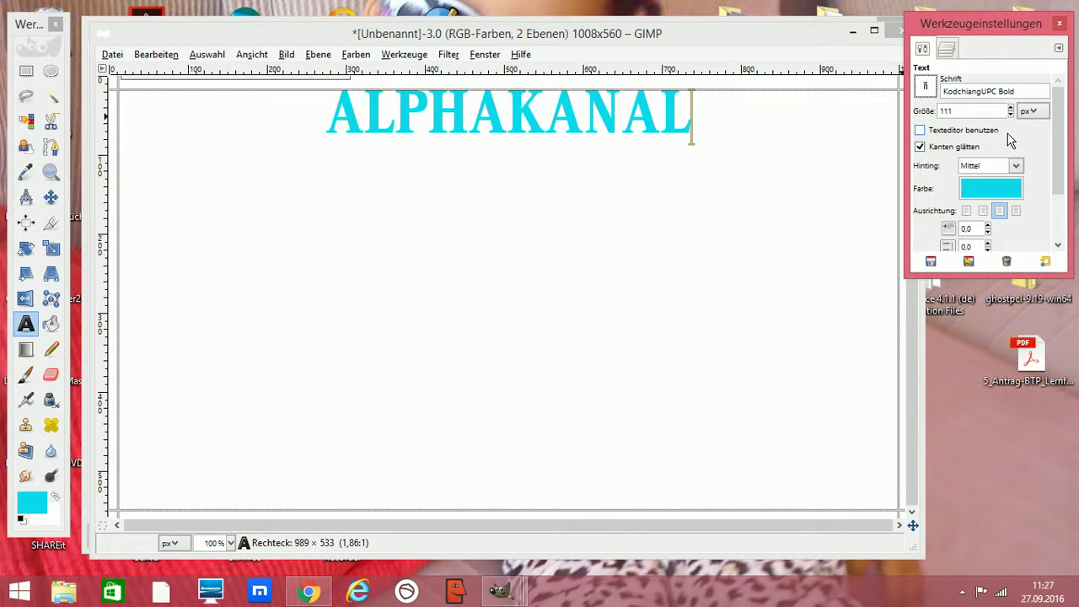
click(927, 89)
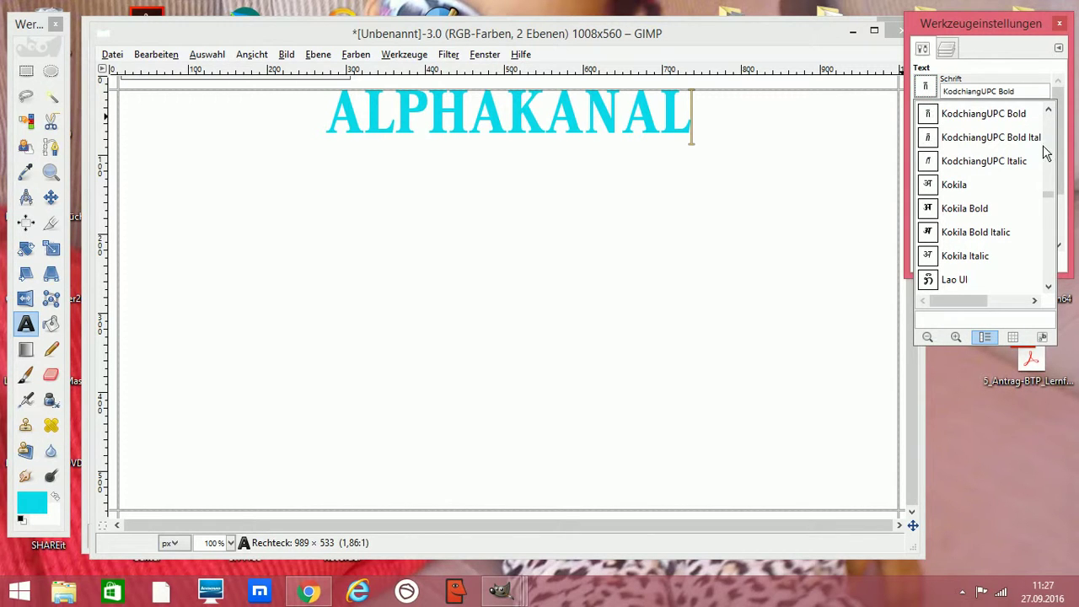
click(992, 425)
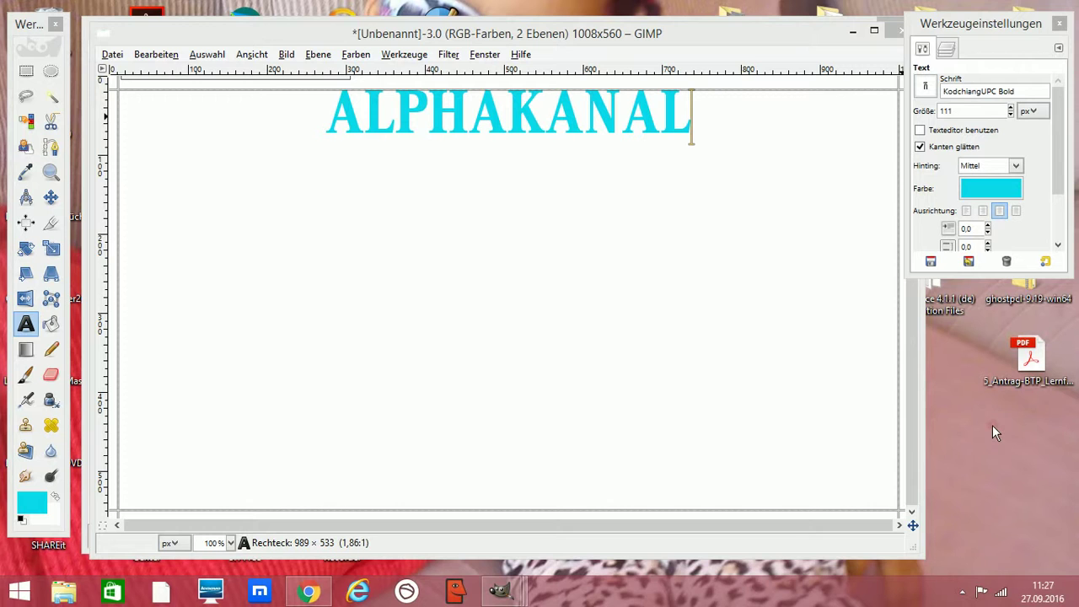
- Split the text into ALPHA and KANAL lines and enlarge it to 421 px
click(1011, 108)
drag(1014, 112, 1014, 112)
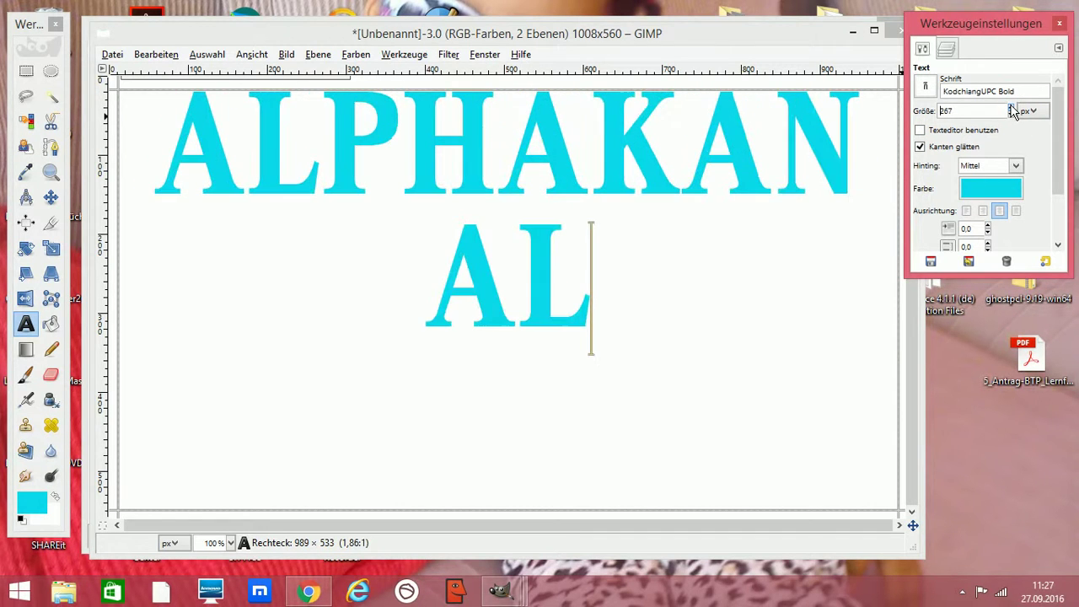
click(615, 137)
key(Return)
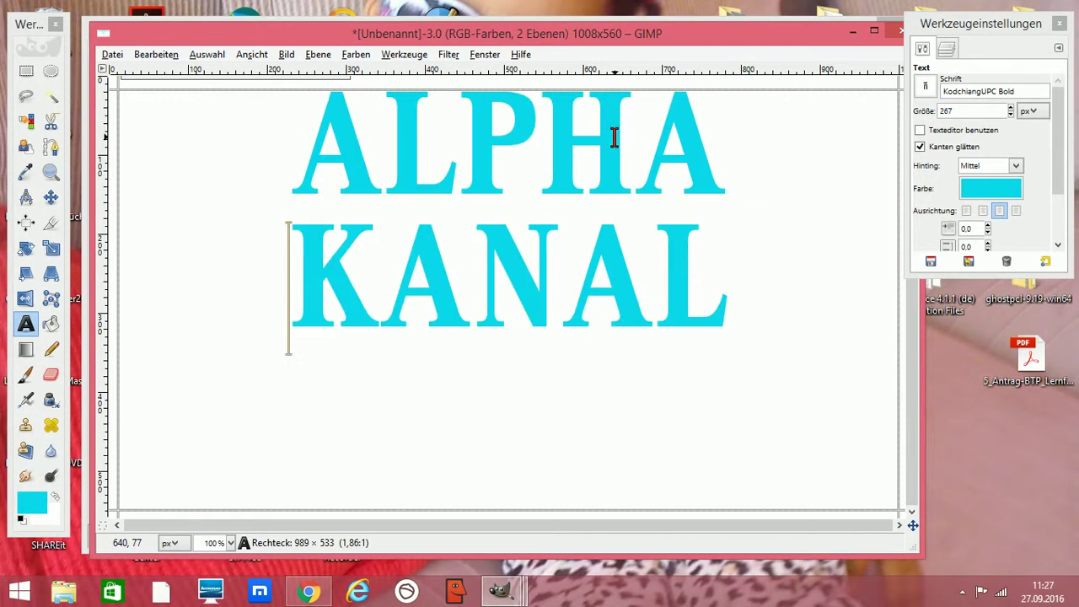
drag(1014, 112, 1014, 112)
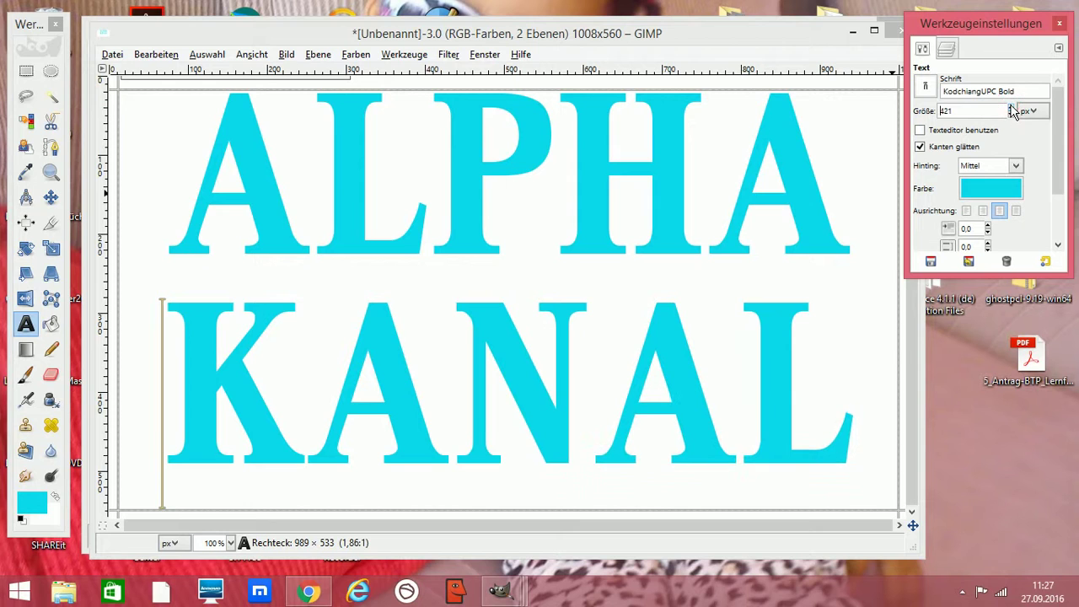
- Change the text colour to purple-blue 430be3
click(991, 190)
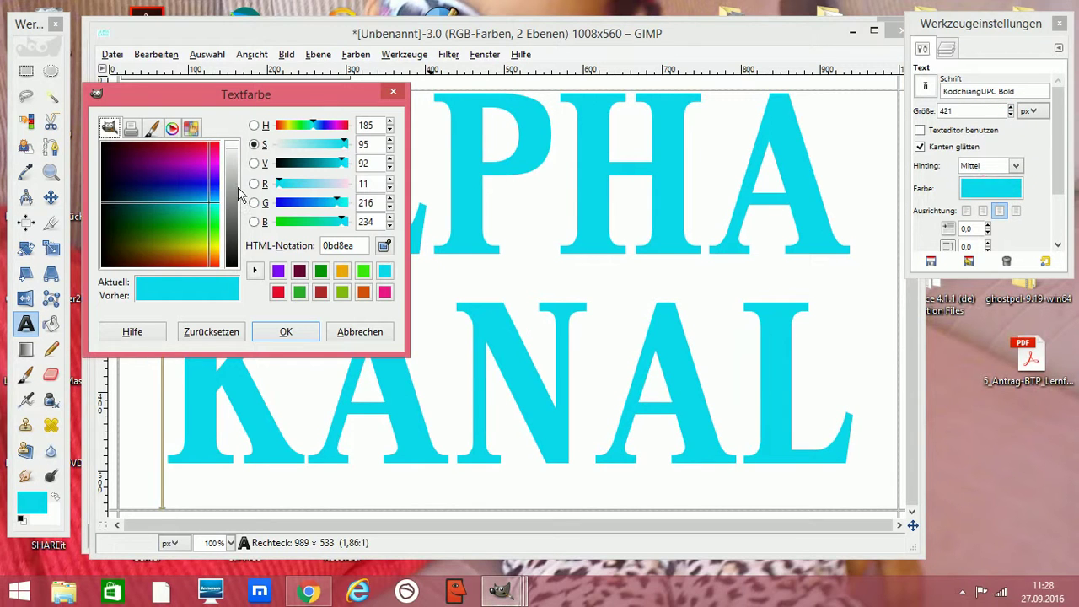
drag(342, 162, 308, 165)
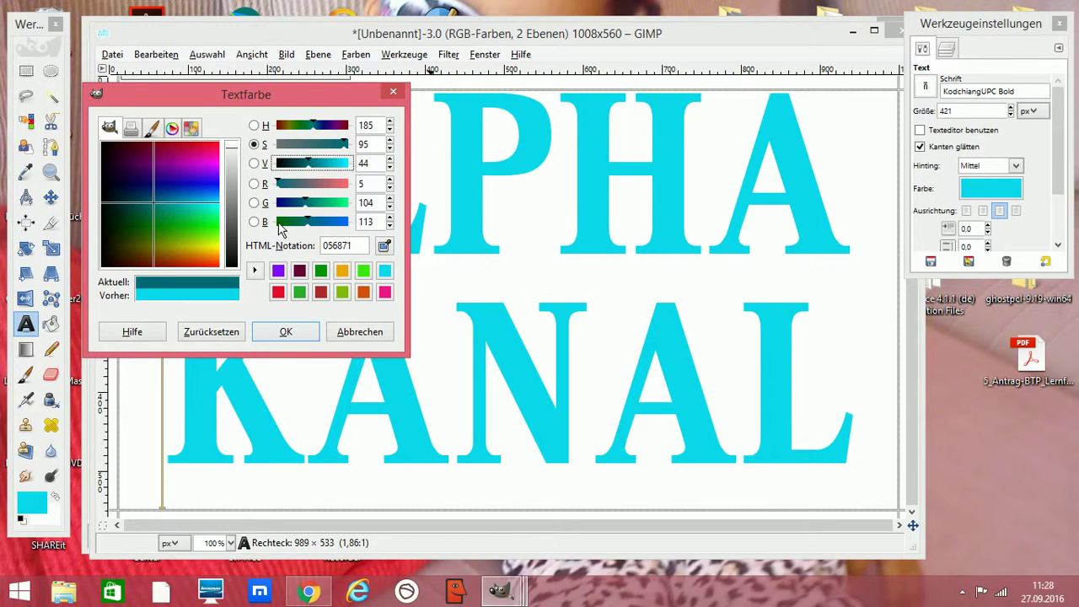
click(208, 178)
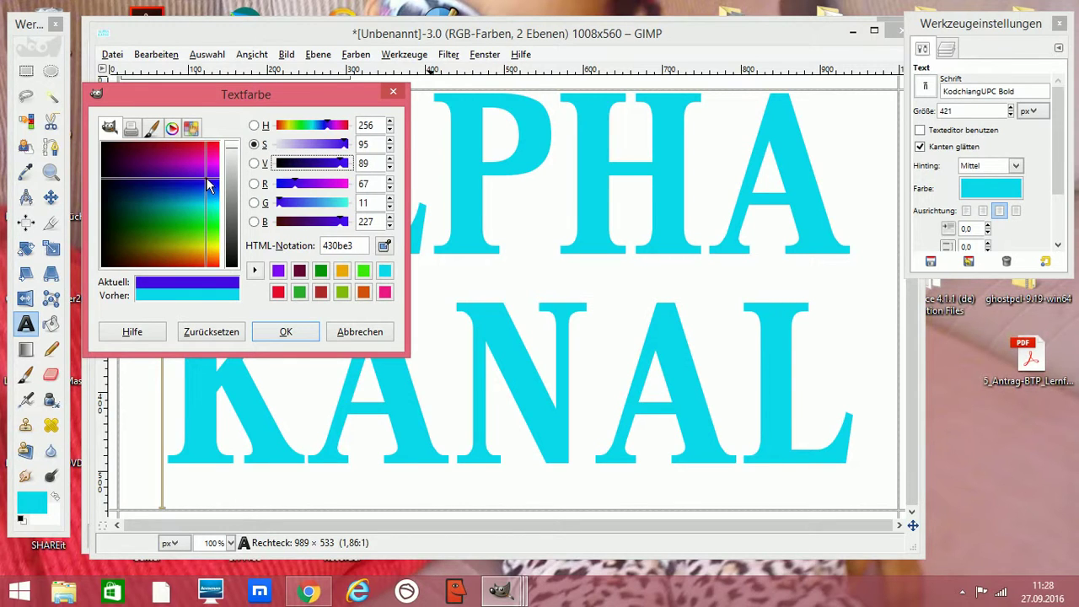
click(279, 333)
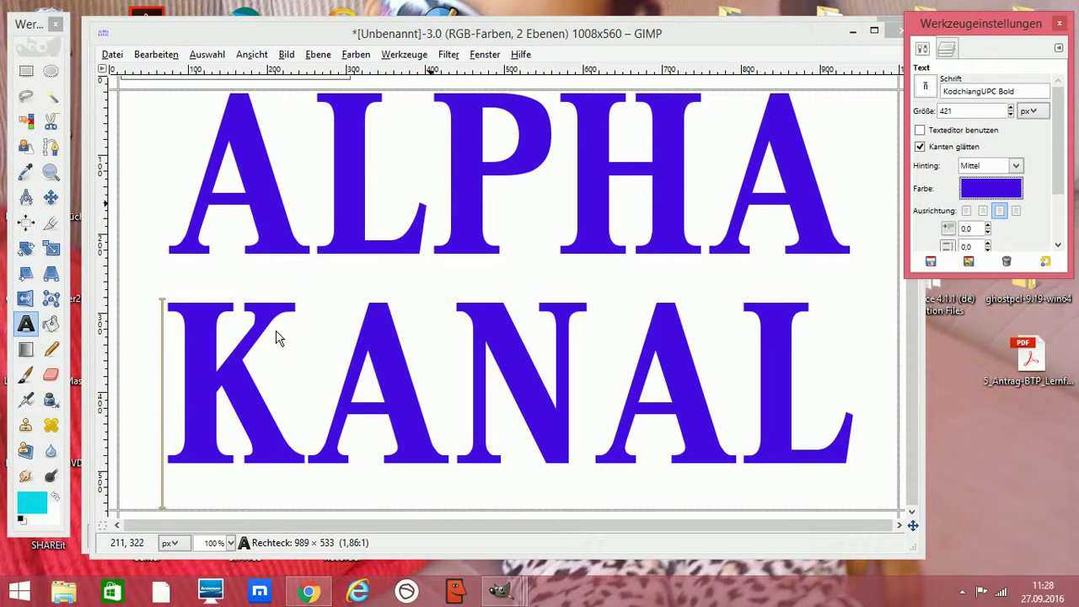
- Raise the text size to 424 px and keep the lines centred
click(1011, 108)
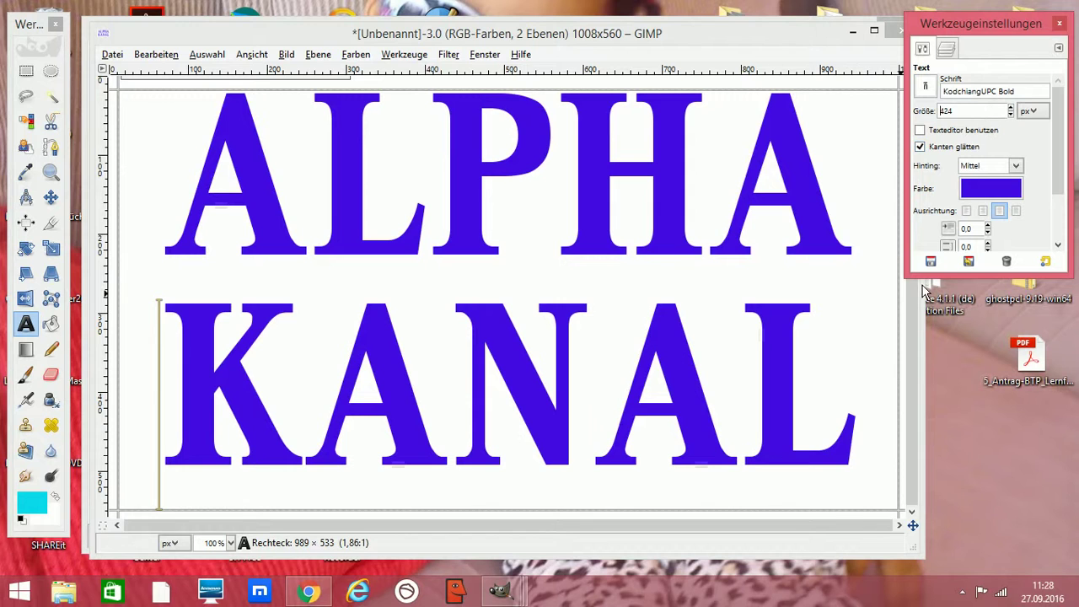
click(967, 211)
click(983, 212)
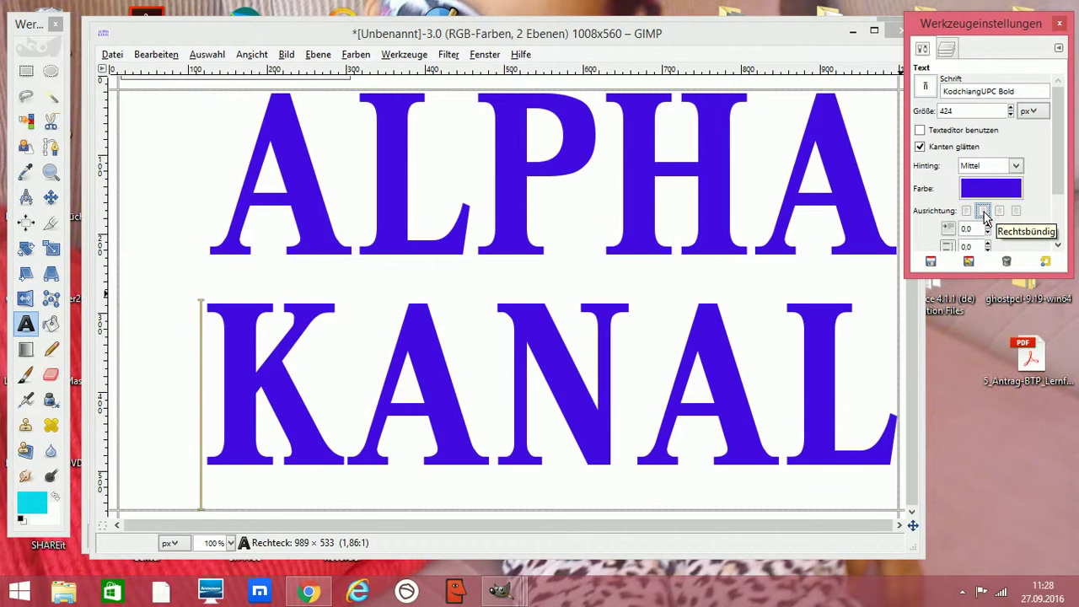
click(999, 211)
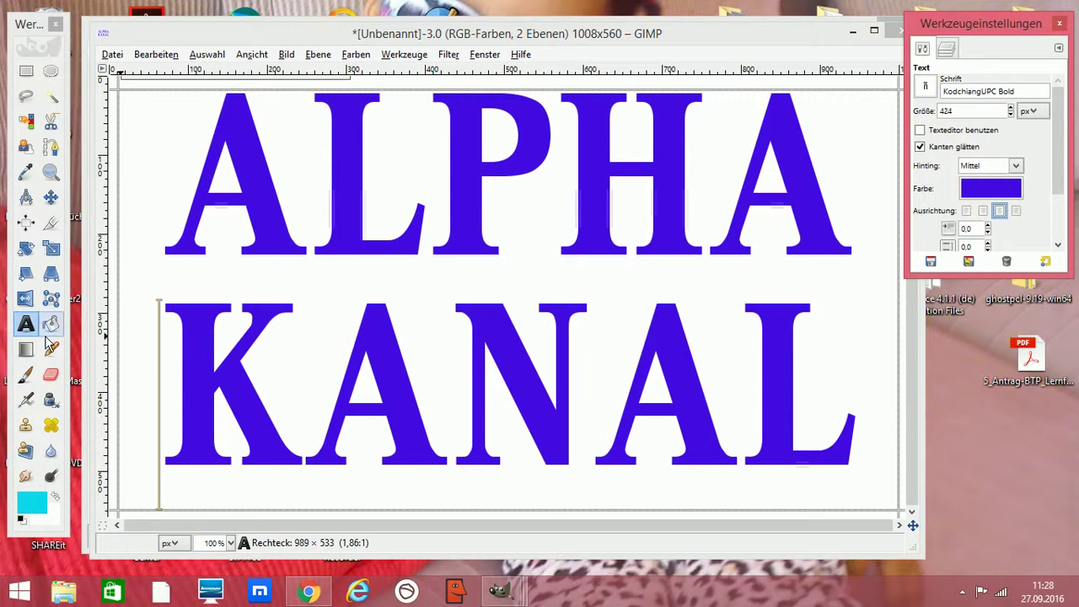
click(51, 197)
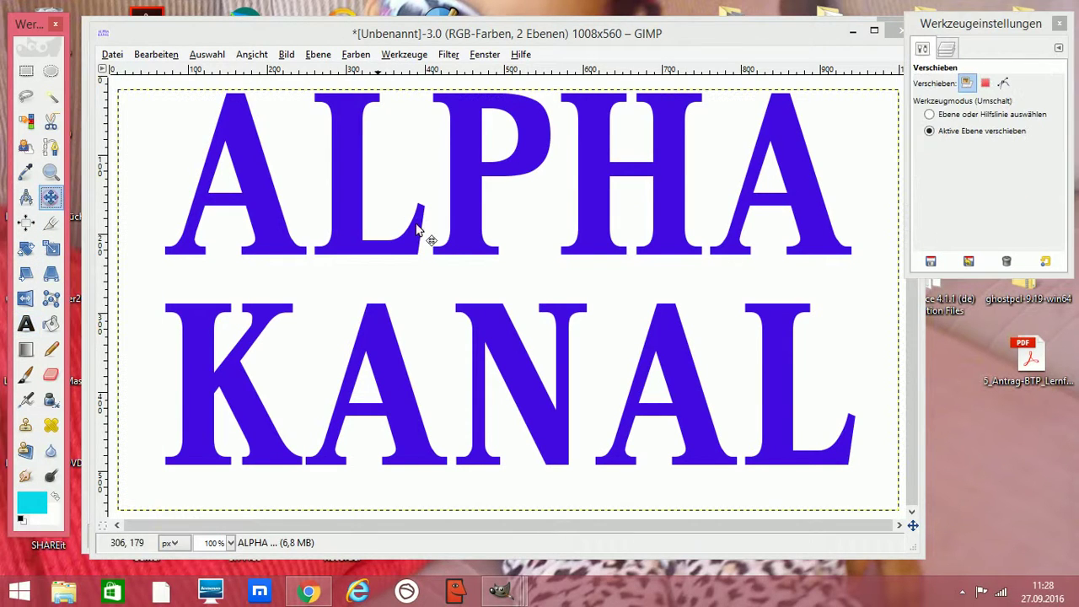
- Reposition the text layer and scale it to 1139 × 597 px
mouse_move(552, 163)
mouse_down()
mouse_move(534, 247)
mouse_move(667, 162)
mouse_move(555, 197)
mouse_up()
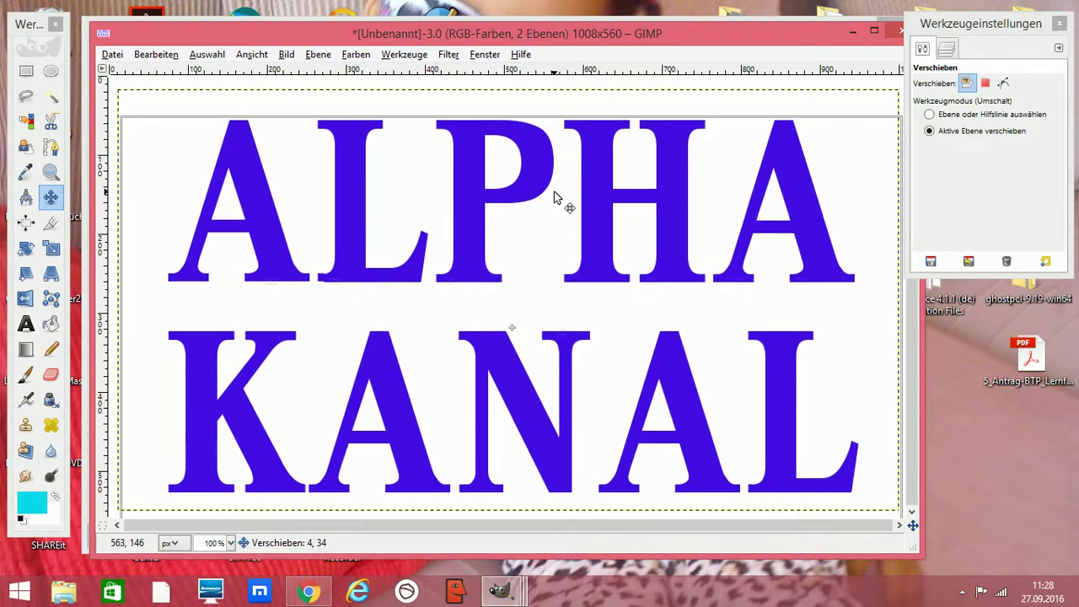
drag(555, 197, 556, 174)
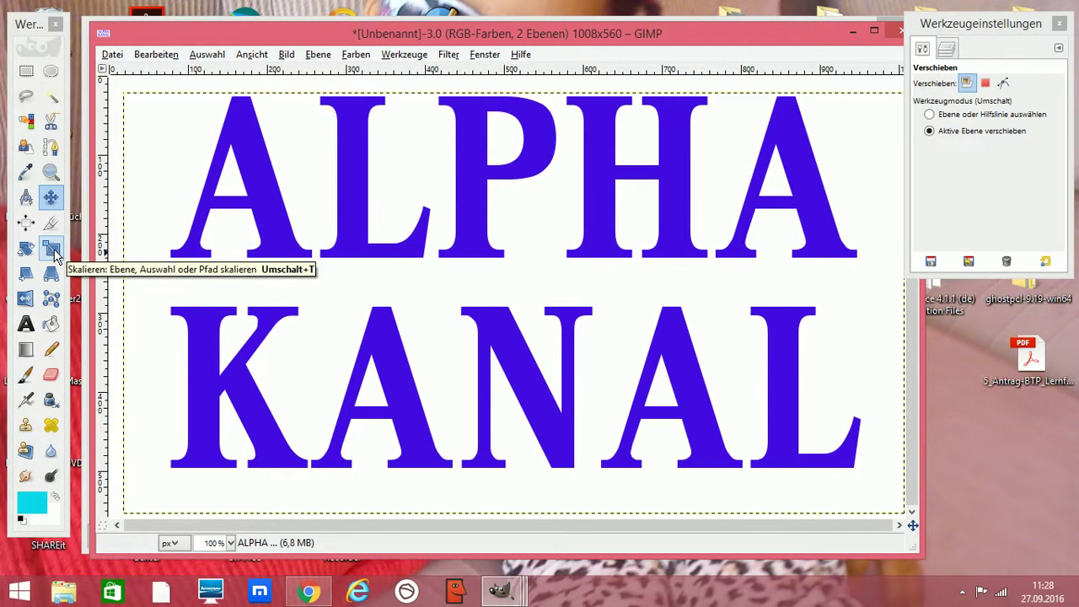
click(53, 253)
click(422, 244)
mouse_move(427, 144)
mouse_down()
mouse_move(417, 125)
mouse_move(201, 153)
mouse_up()
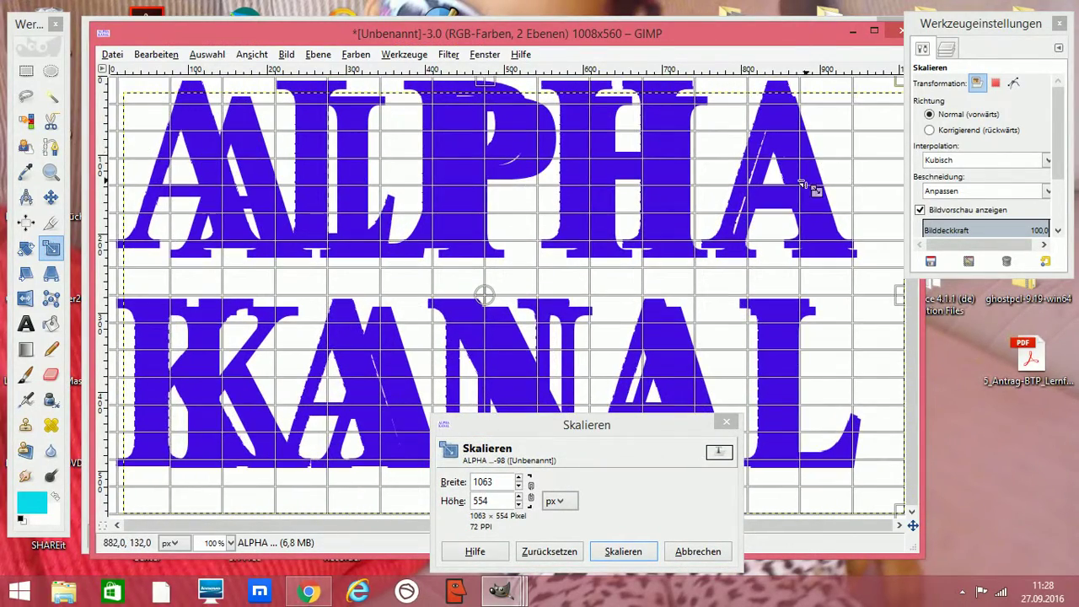
drag(802, 184, 851, 206)
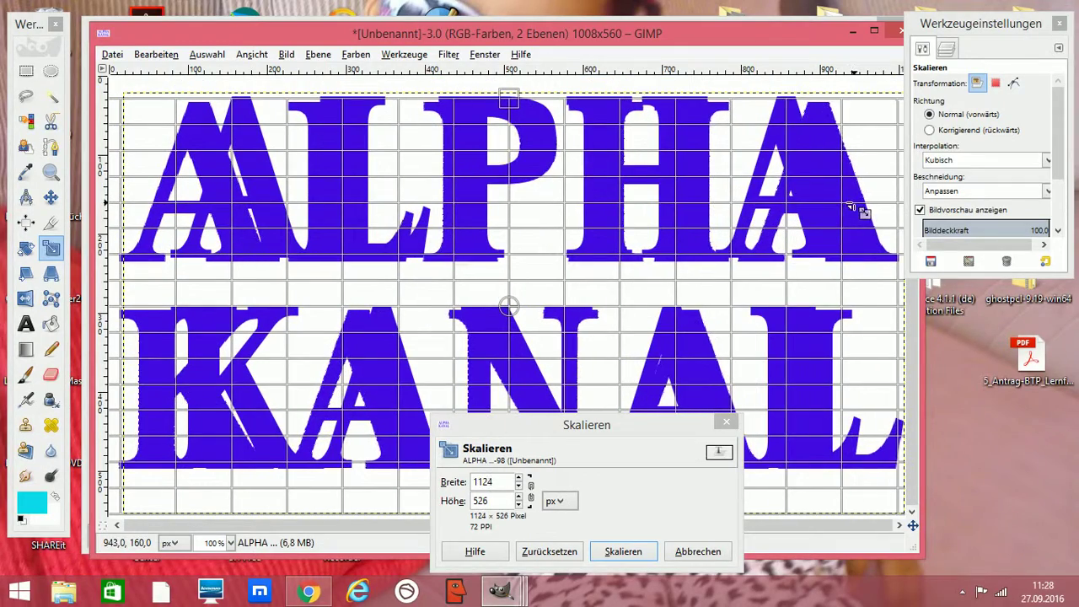
drag(644, 358, 648, 414)
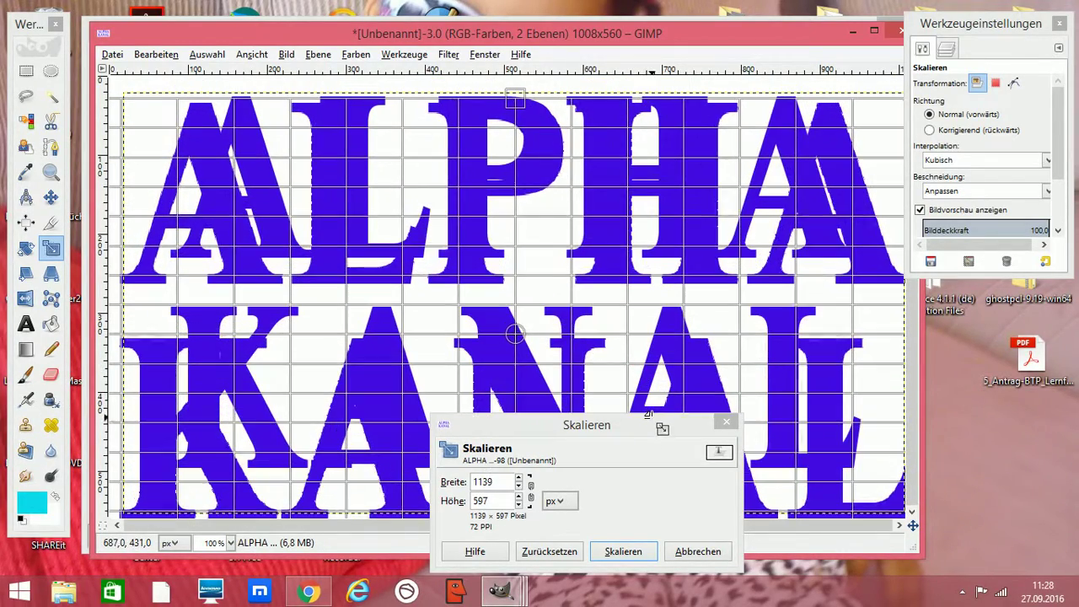
click(623, 552)
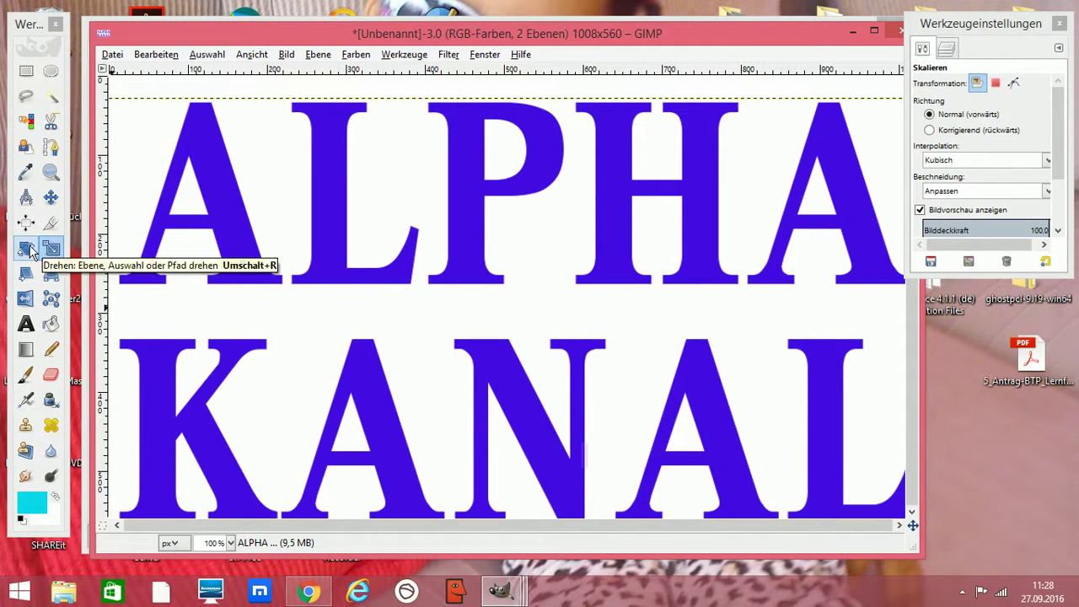
- Try a second, larger scale of the text layer, then cancel it
click(373, 292)
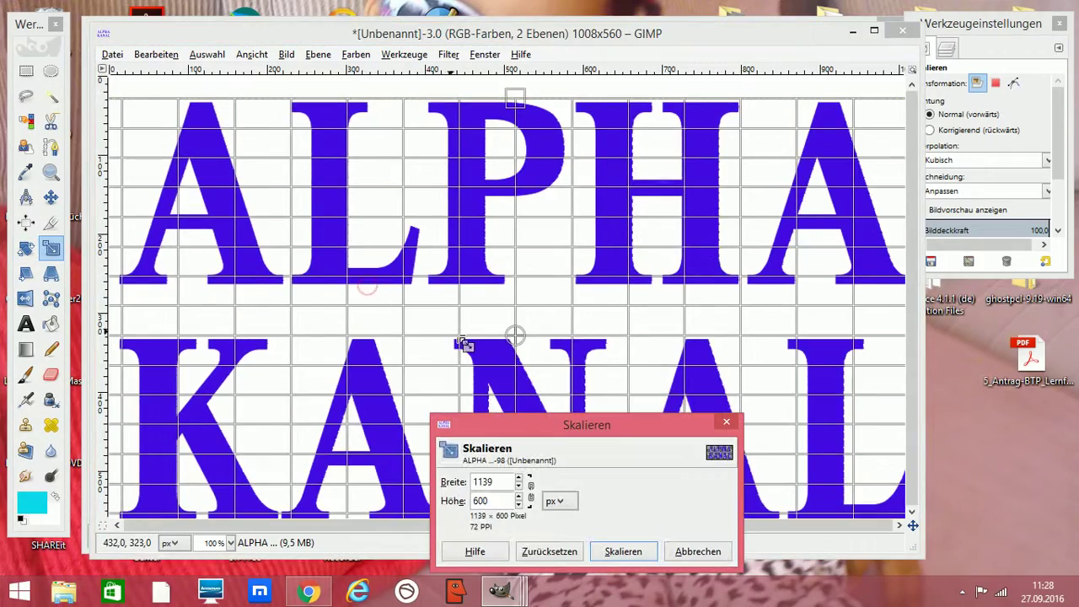
mouse_move(458, 344)
mouse_down()
mouse_move(361, 135)
mouse_move(287, 188)
mouse_up()
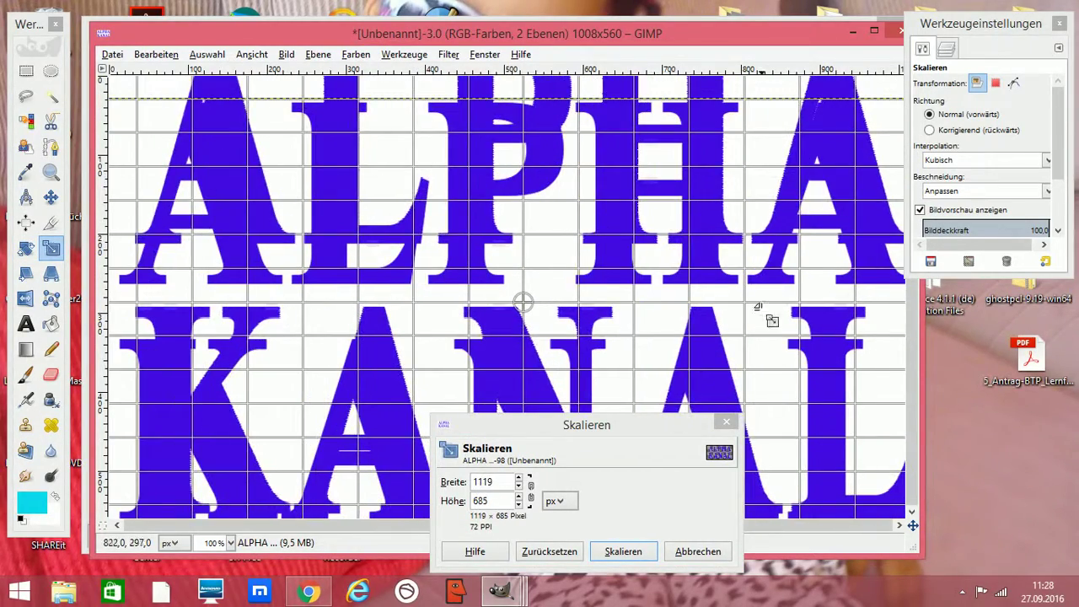
mouse_move(773, 321)
mouse_down()
mouse_move(774, 192)
mouse_move(780, 311)
mouse_up()
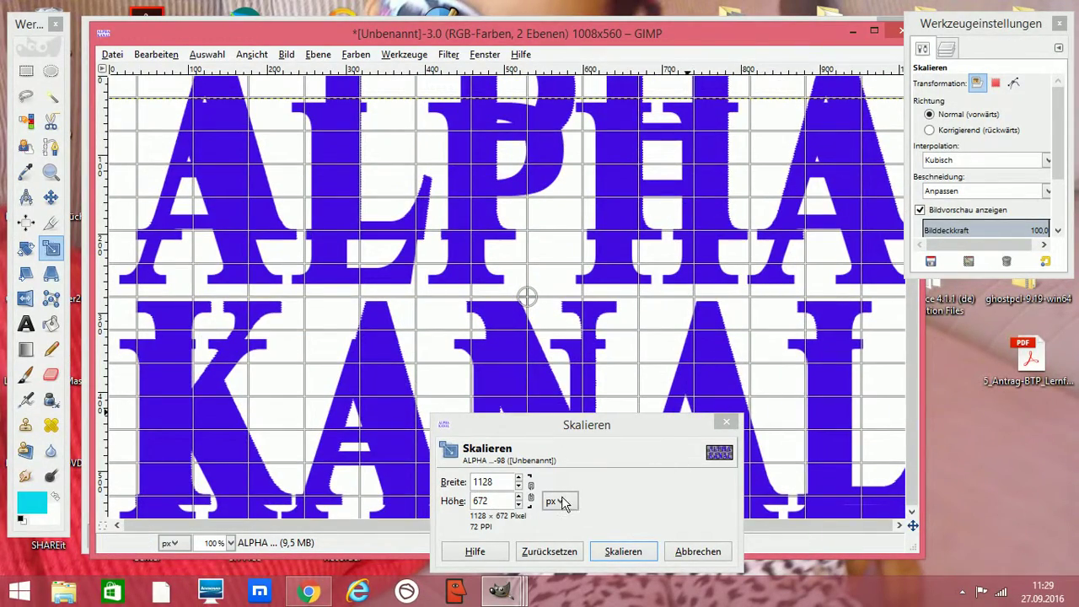
click(697, 552)
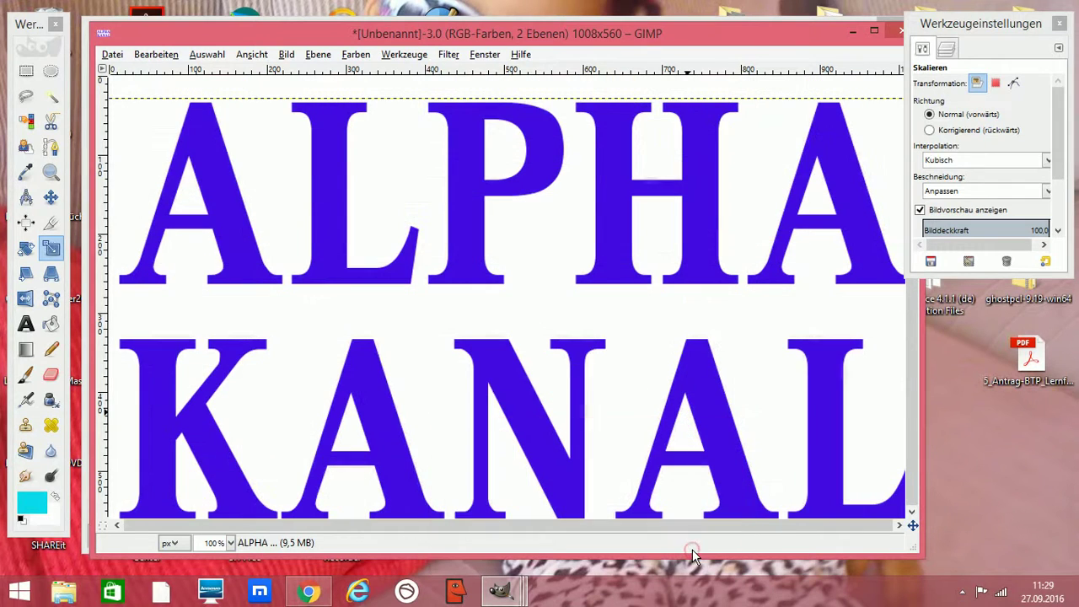
click(27, 251)
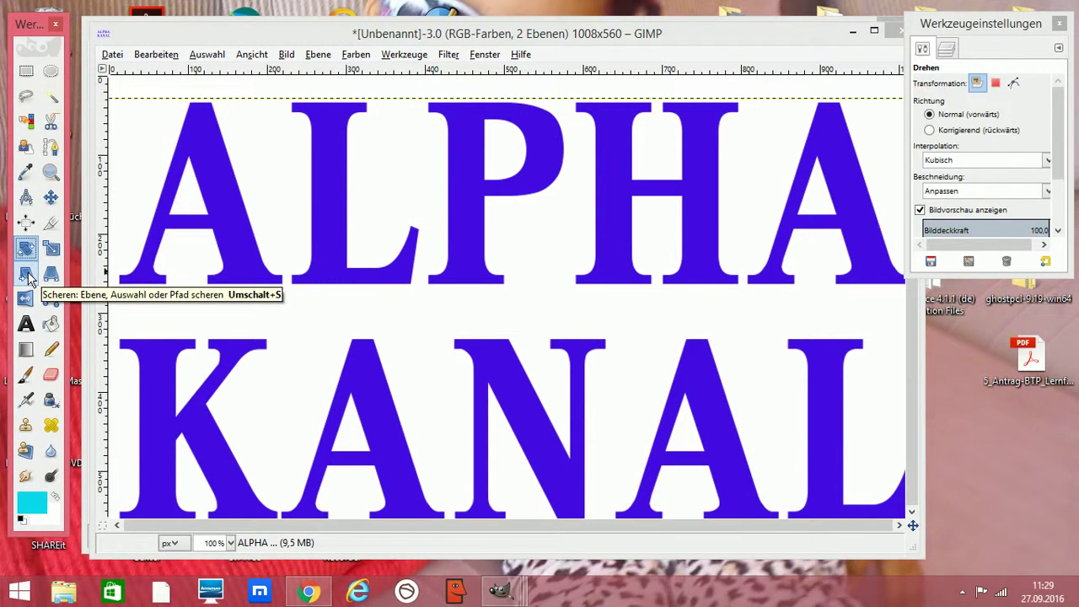
click(28, 276)
drag(352, 239, 350, 82)
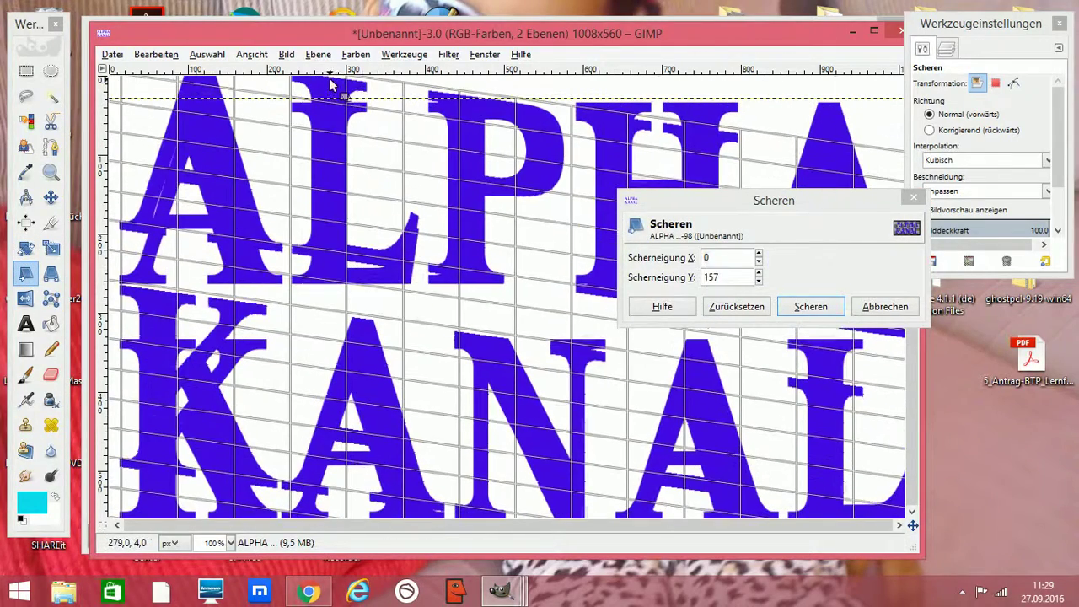
click(811, 306)
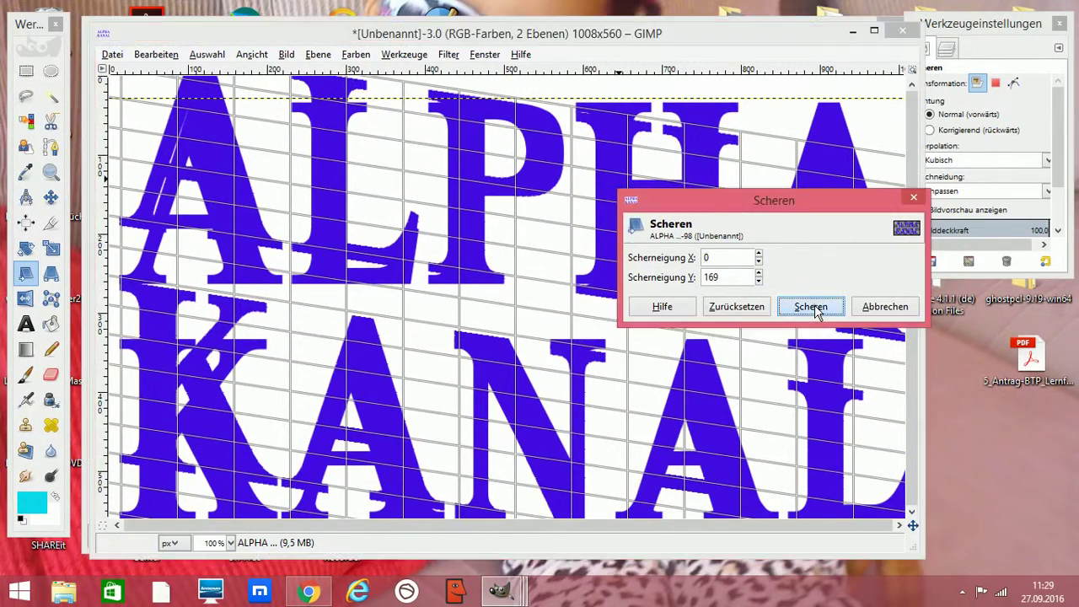
click(816, 312)
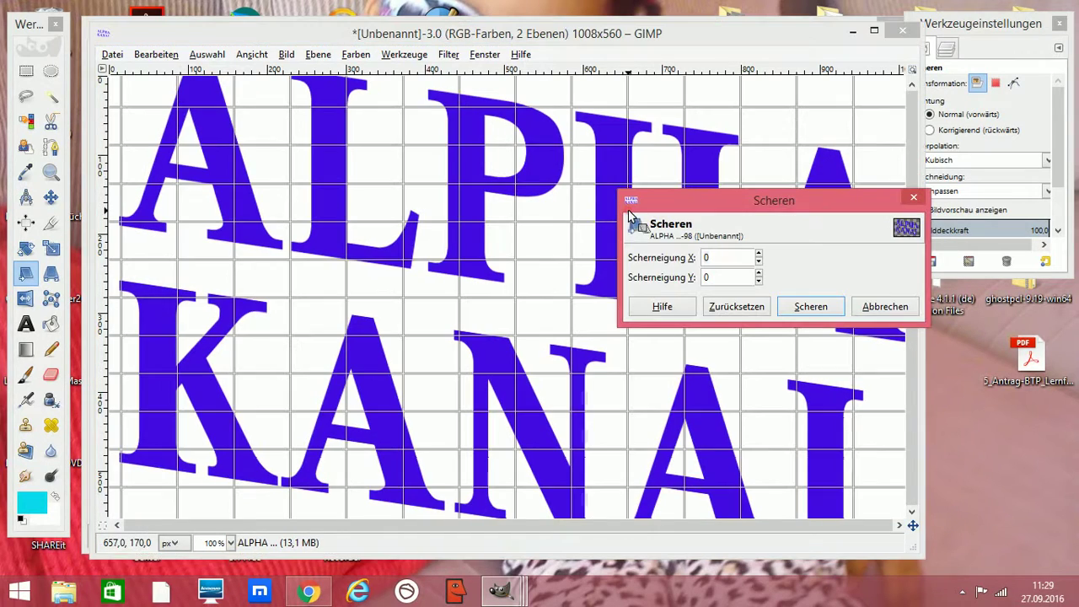
mouse_move(753, 161)
mouse_down()
mouse_move(753, 119)
mouse_move(589, 95)
mouse_move(675, 114)
mouse_up()
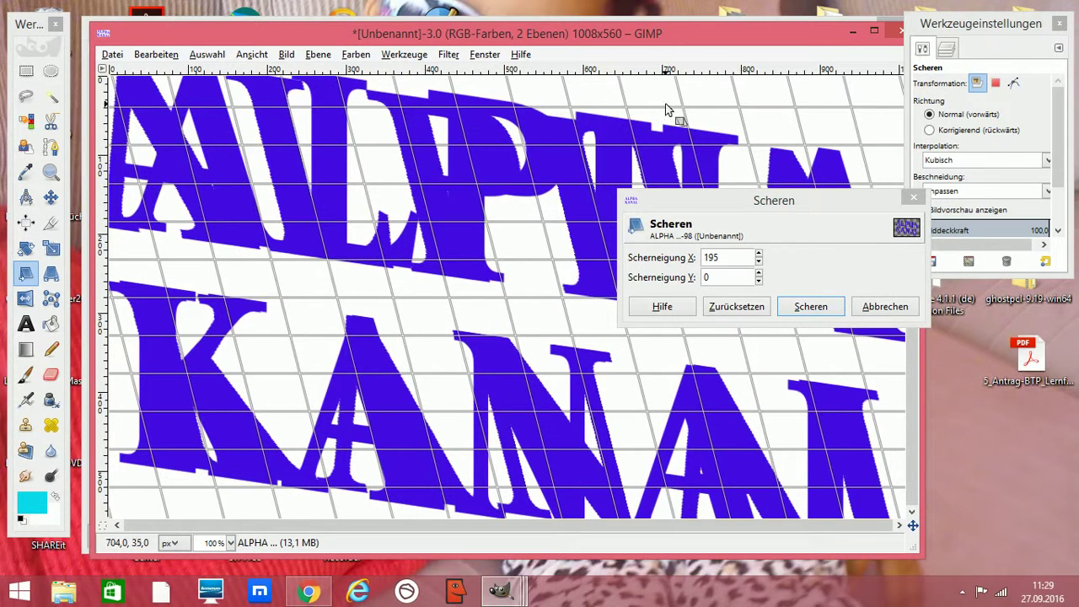
click(887, 308)
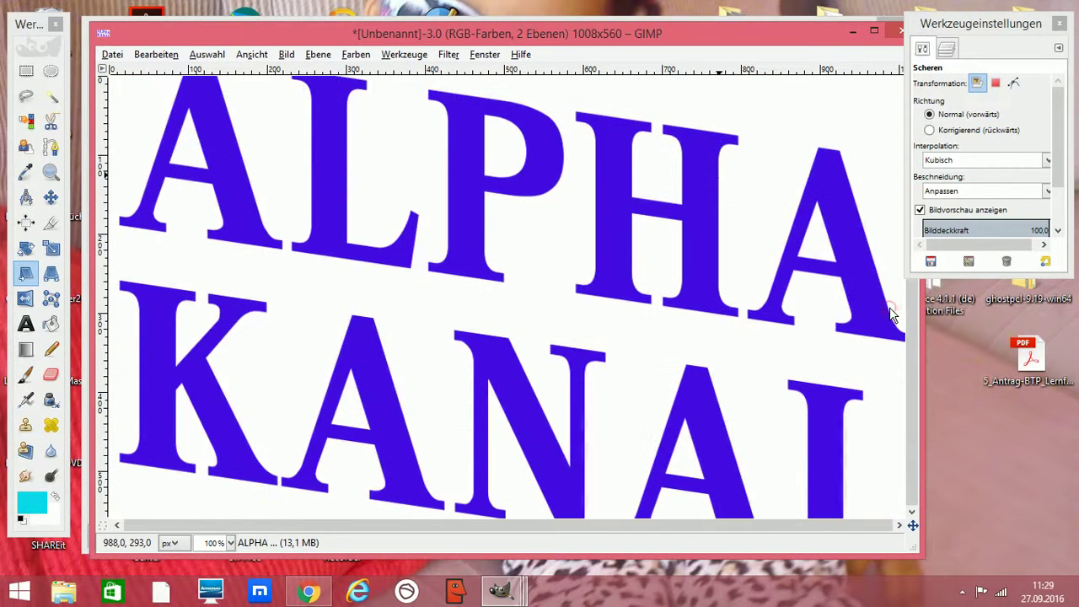
click(158, 56)
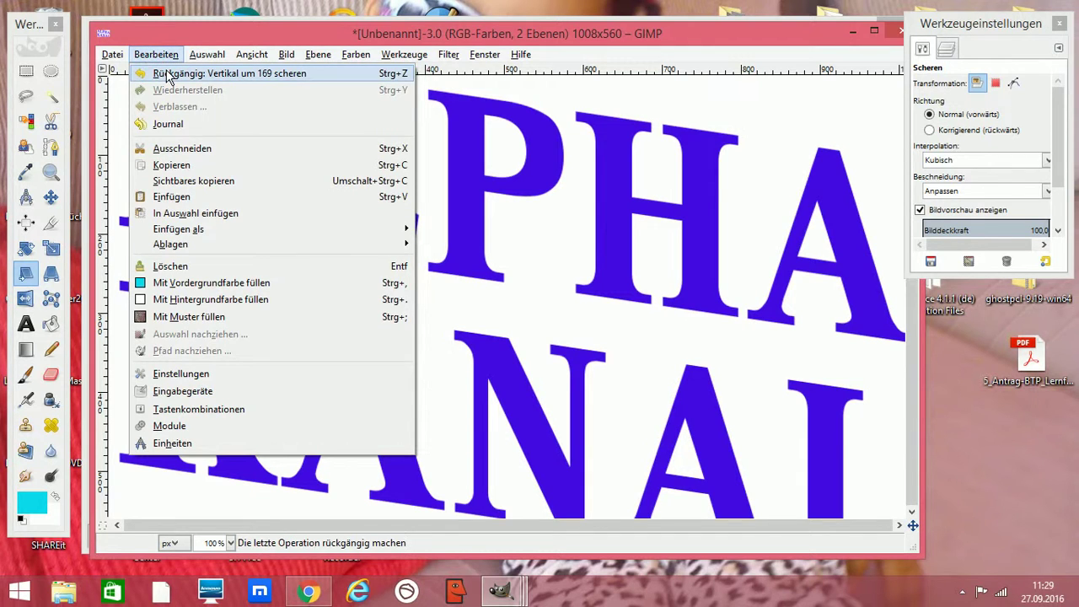
click(169, 76)
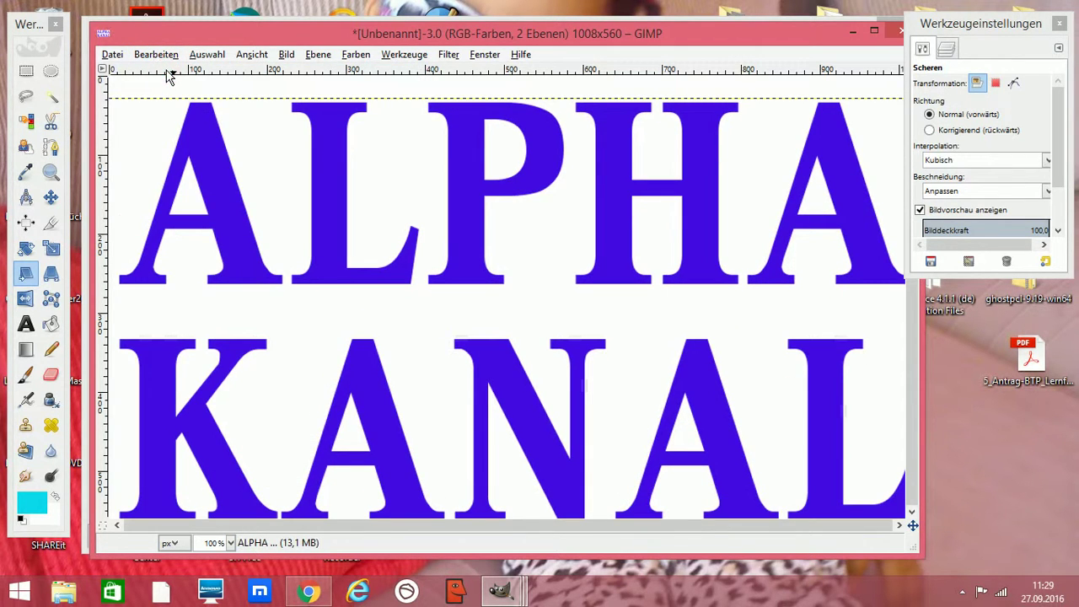
- Select the letter outlines with Auswahl aus Alphakanal on the ALPHA layer
click(948, 48)
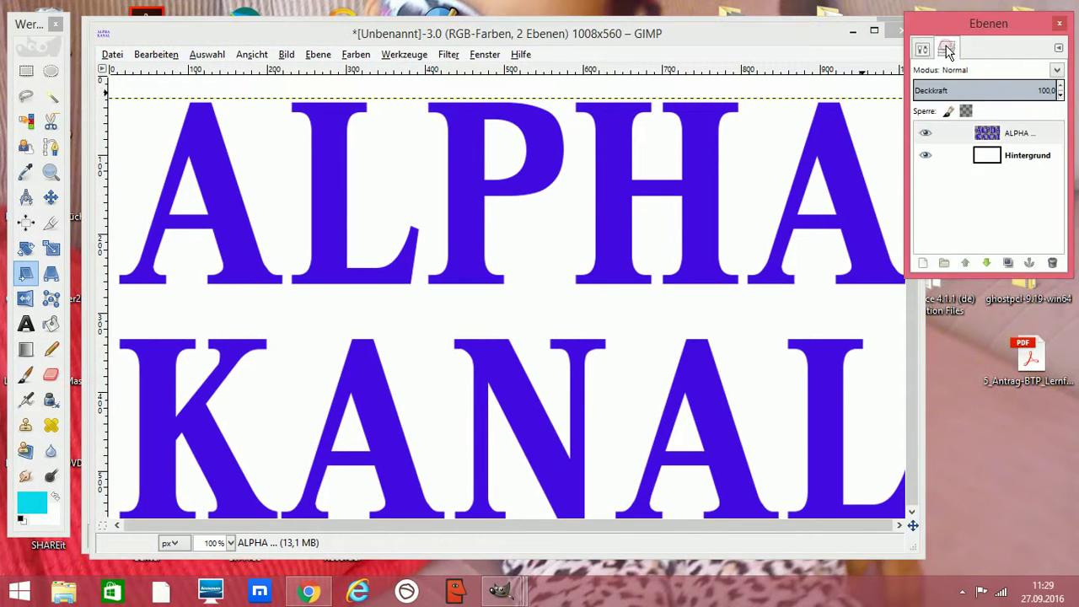
right_click(983, 137)
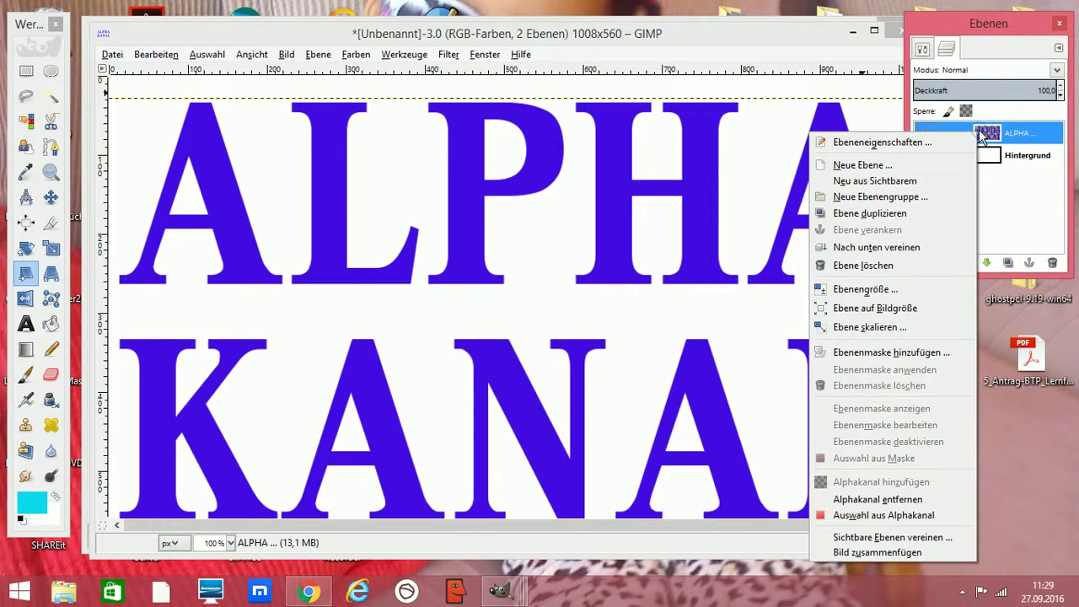
click(909, 519)
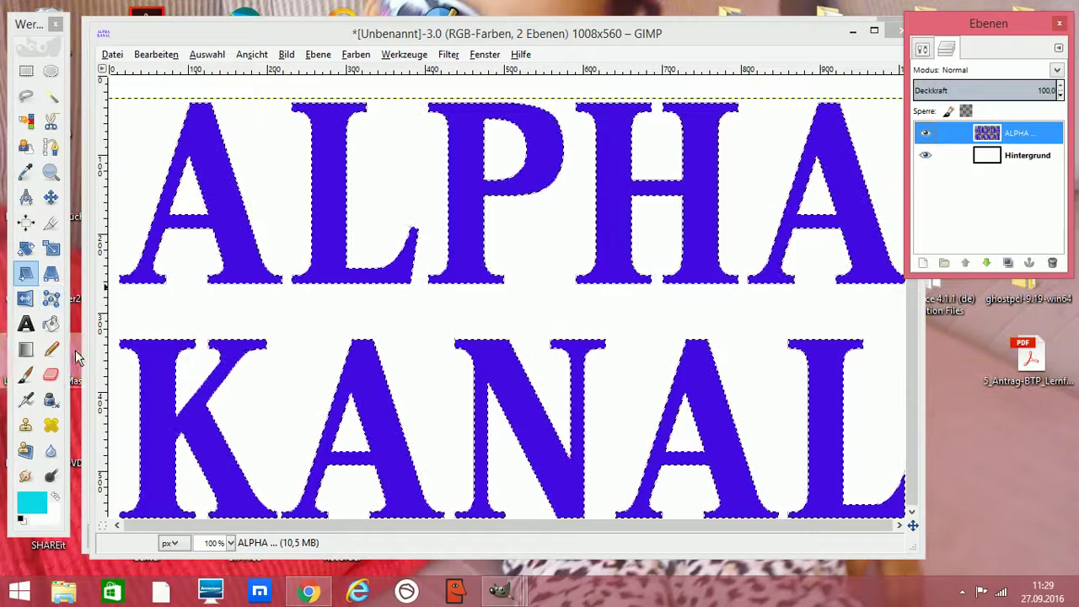
double_click(52, 327)
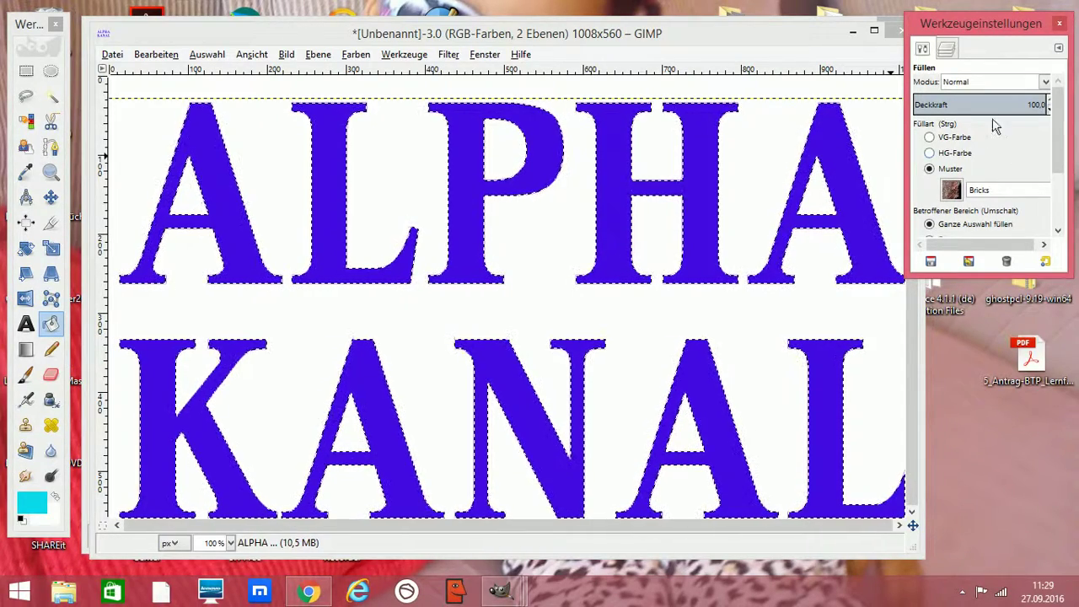
- Fill the selected letters with Red Cubes after trying the Java and Leopard patterns
click(952, 190)
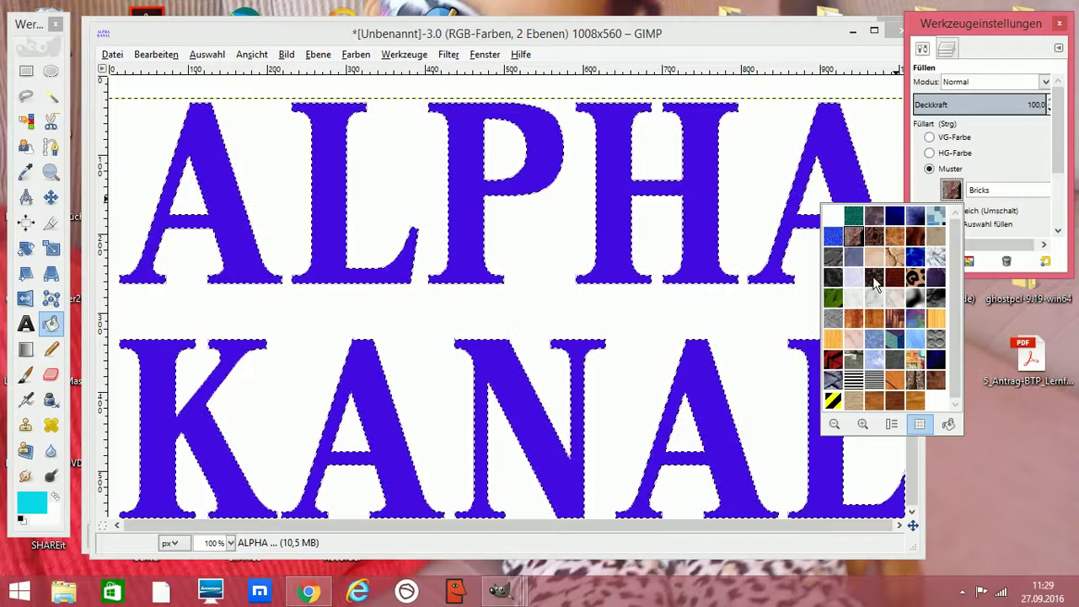
click(874, 280)
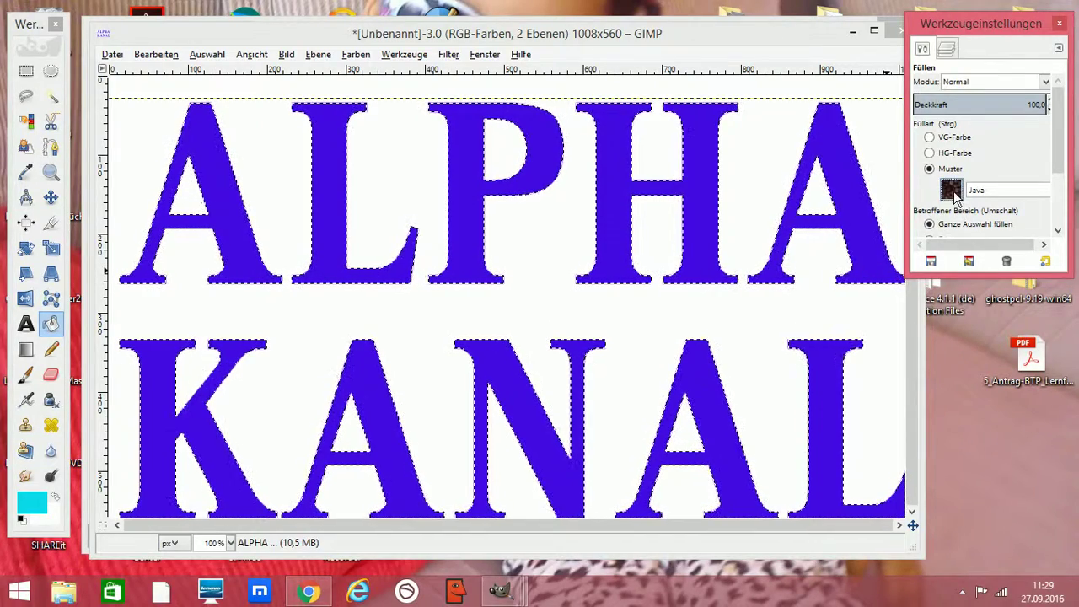
click(955, 193)
click(916, 284)
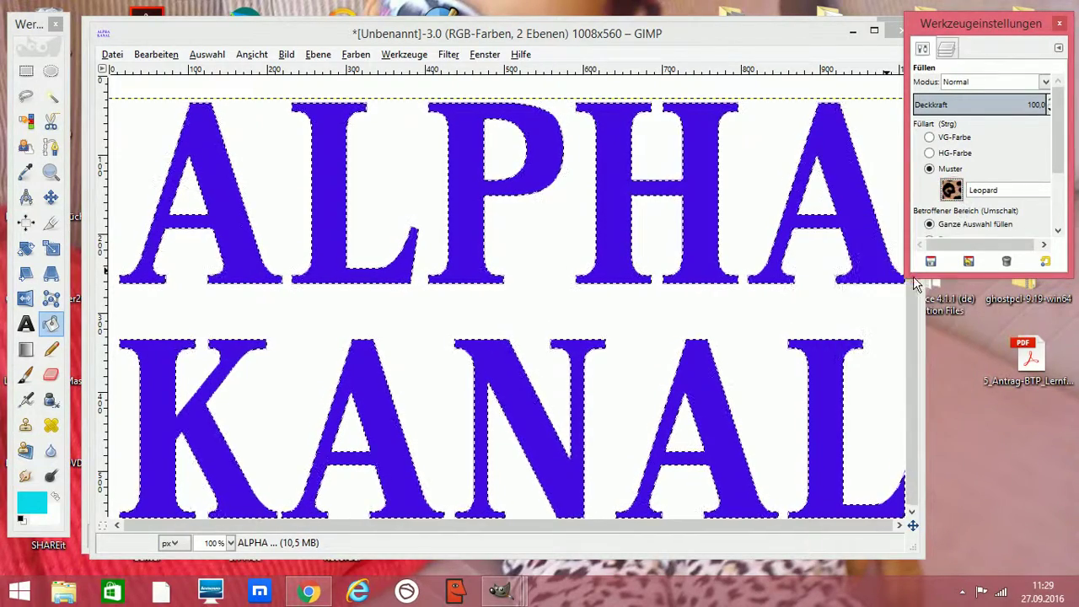
click(953, 191)
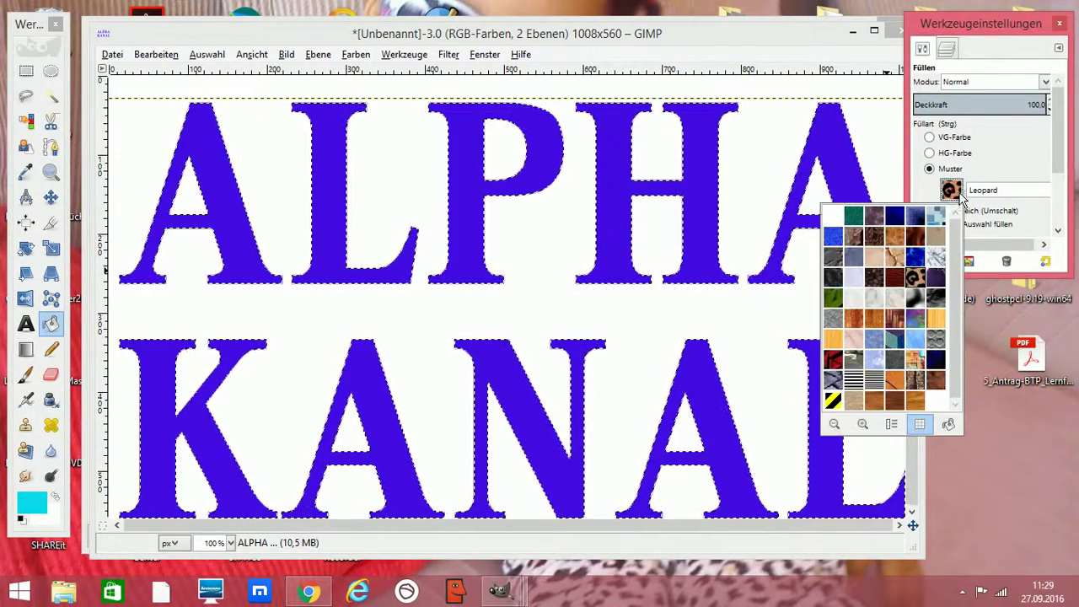
click(835, 361)
click(830, 375)
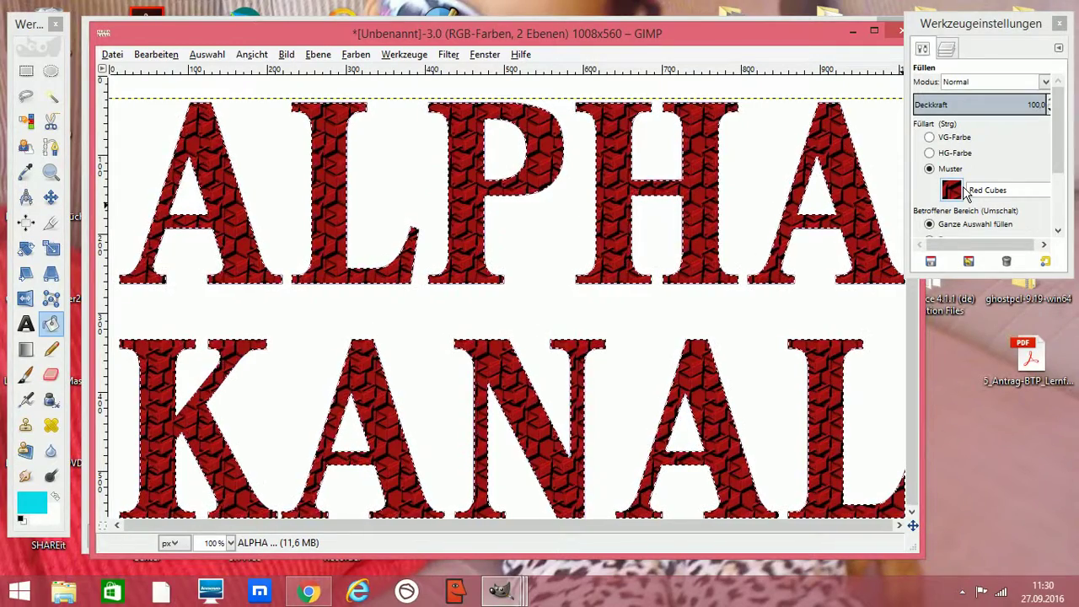
click(206, 55)
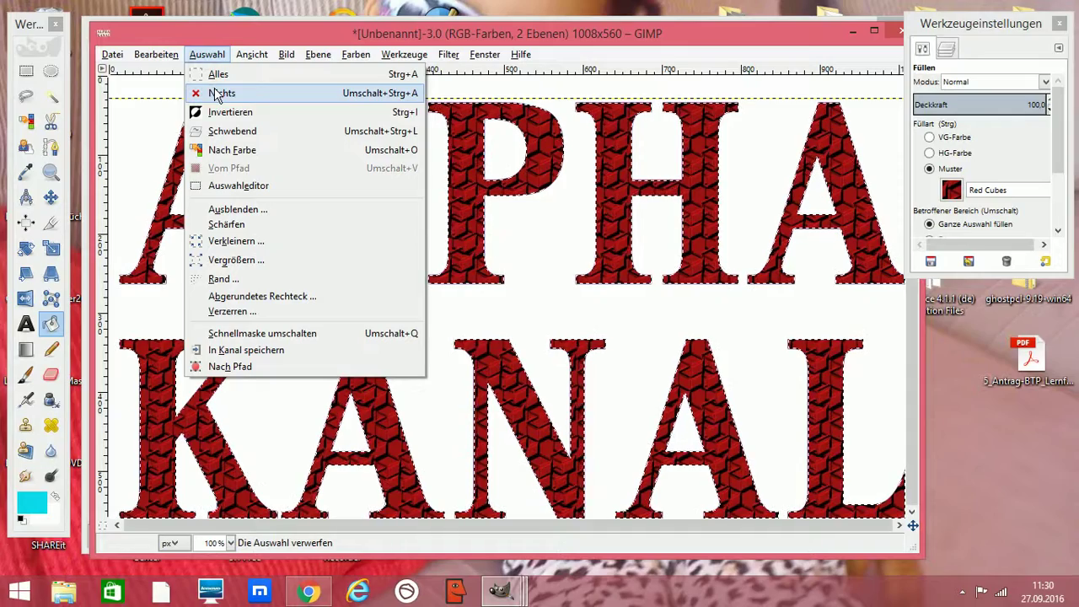
- Repeat the Bevel filter six times on the red-cube letters for a strong emboss
click(449, 54)
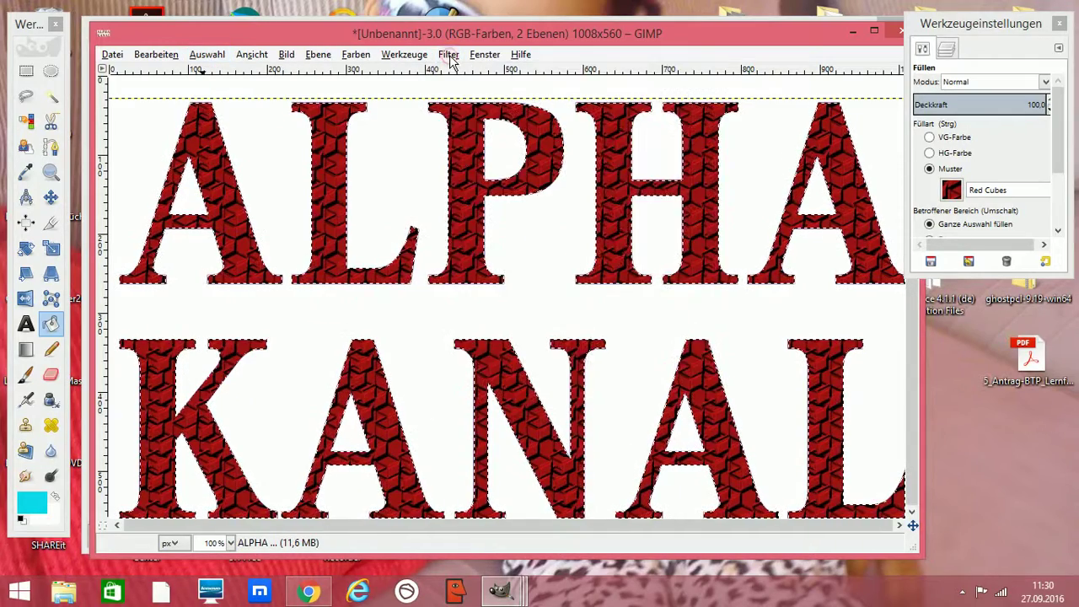
click(465, 73)
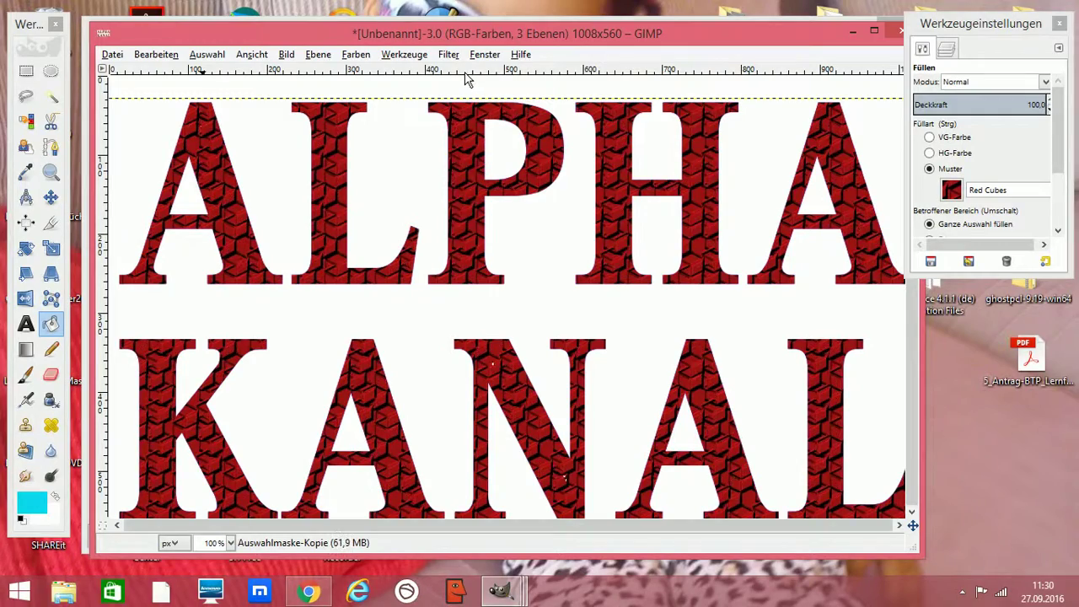
click(451, 58)
click(458, 74)
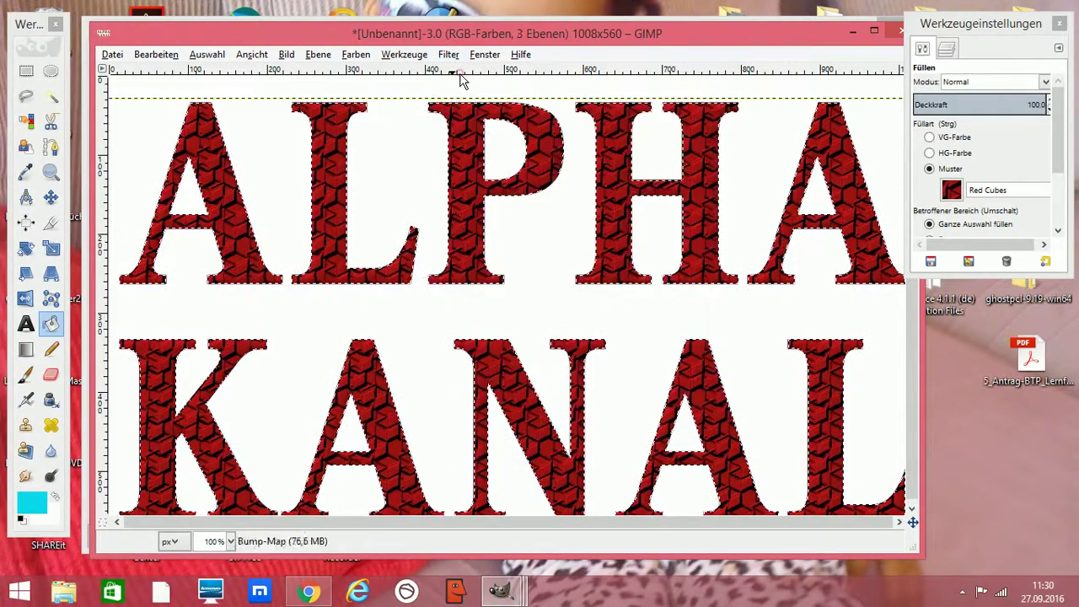
click(448, 56)
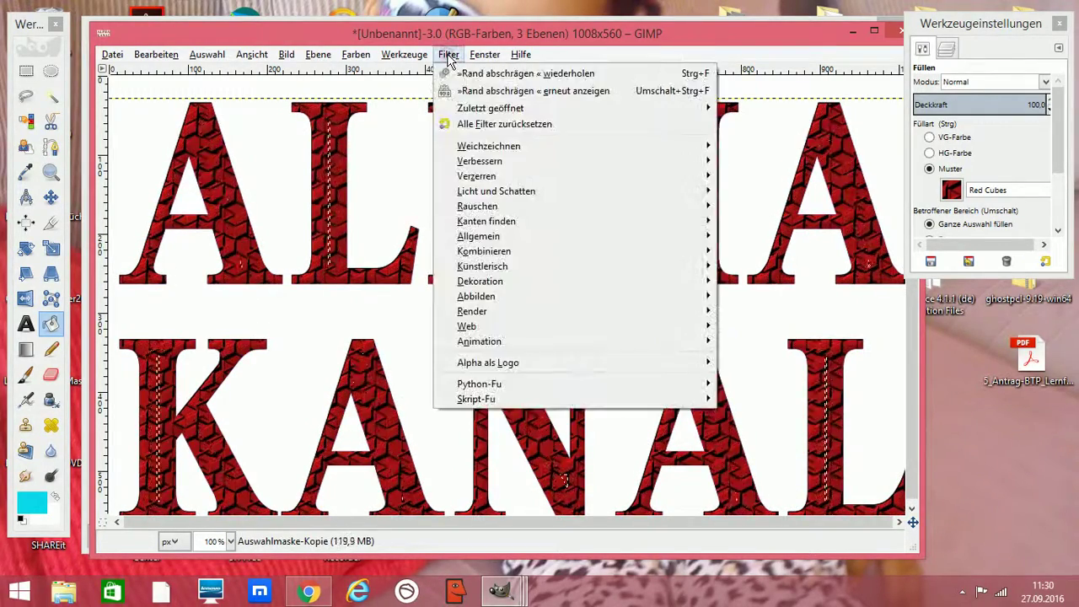
click(460, 75)
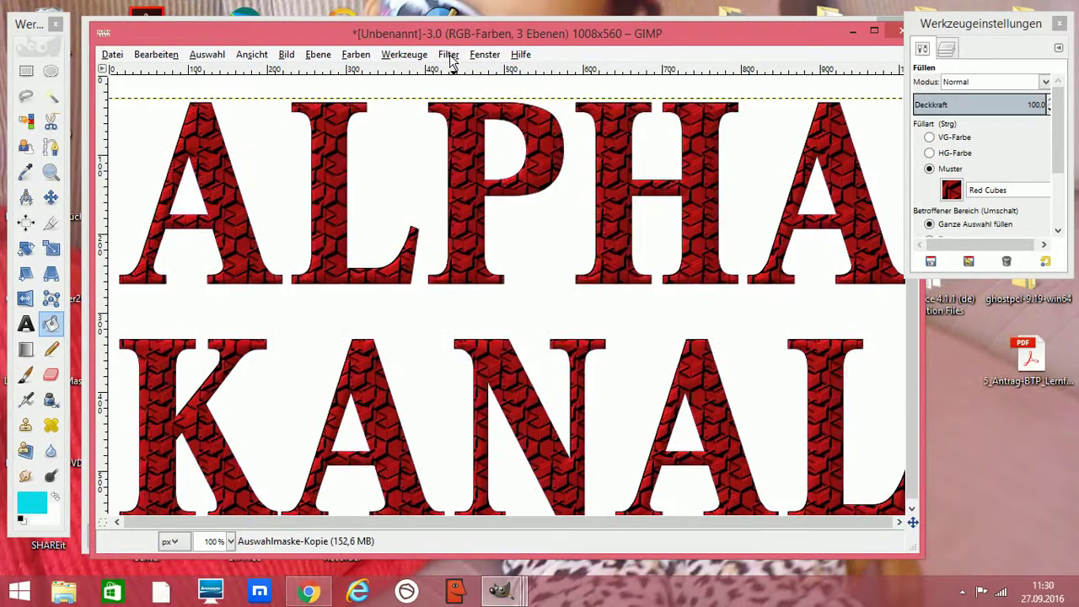
click(448, 56)
click(460, 75)
click(448, 56)
click(460, 74)
click(448, 55)
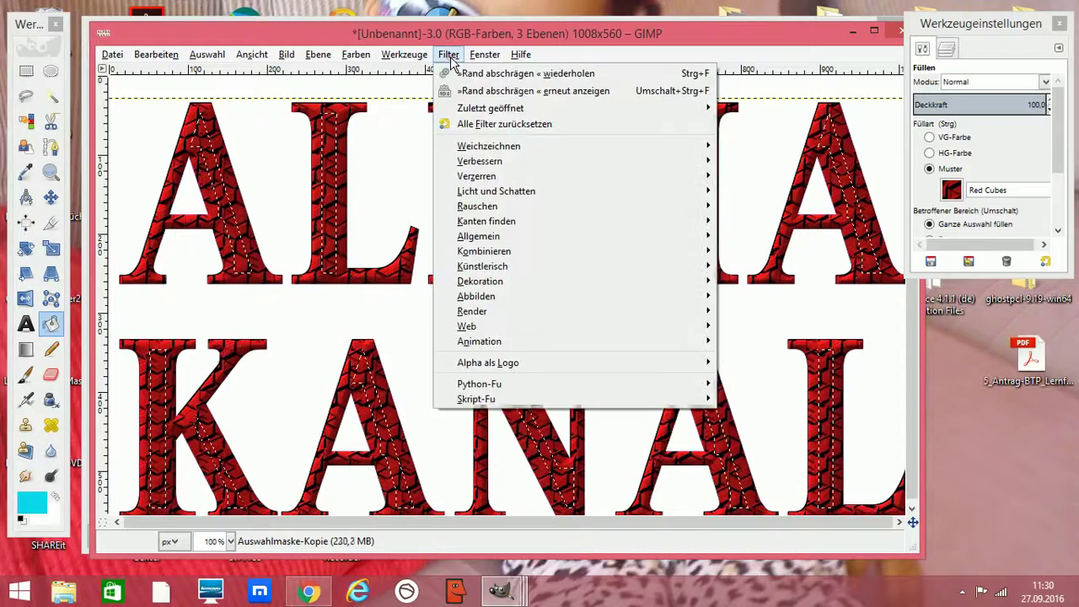
click(460, 74)
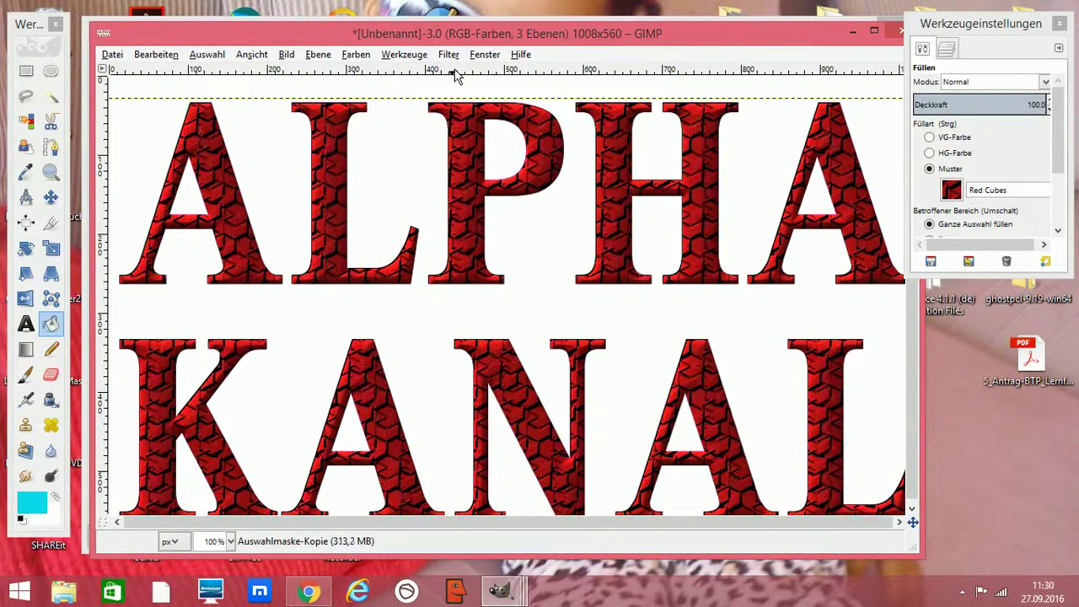
click(448, 56)
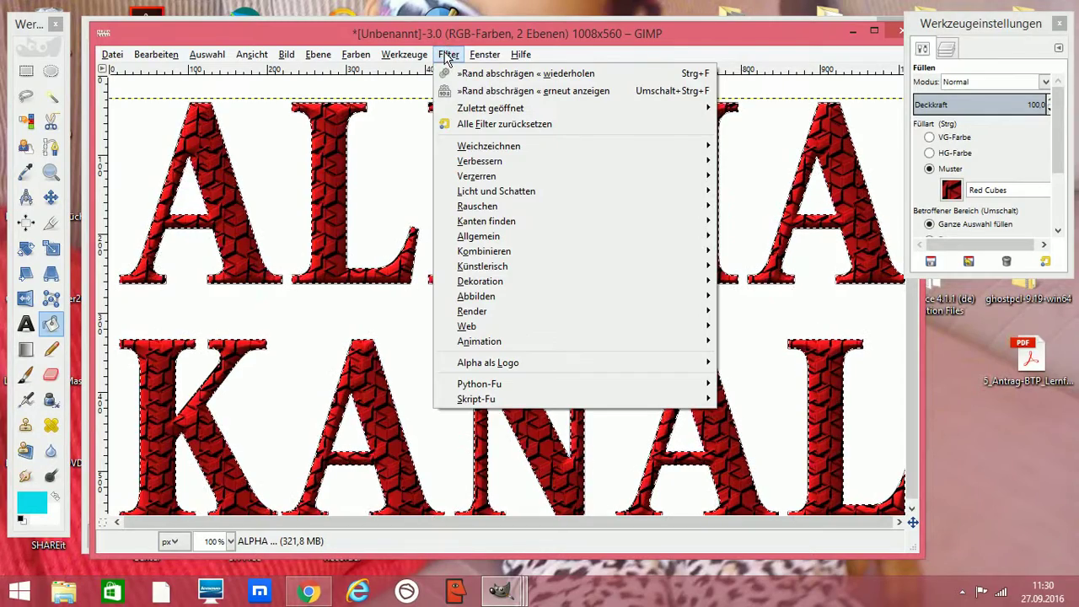
click(447, 55)
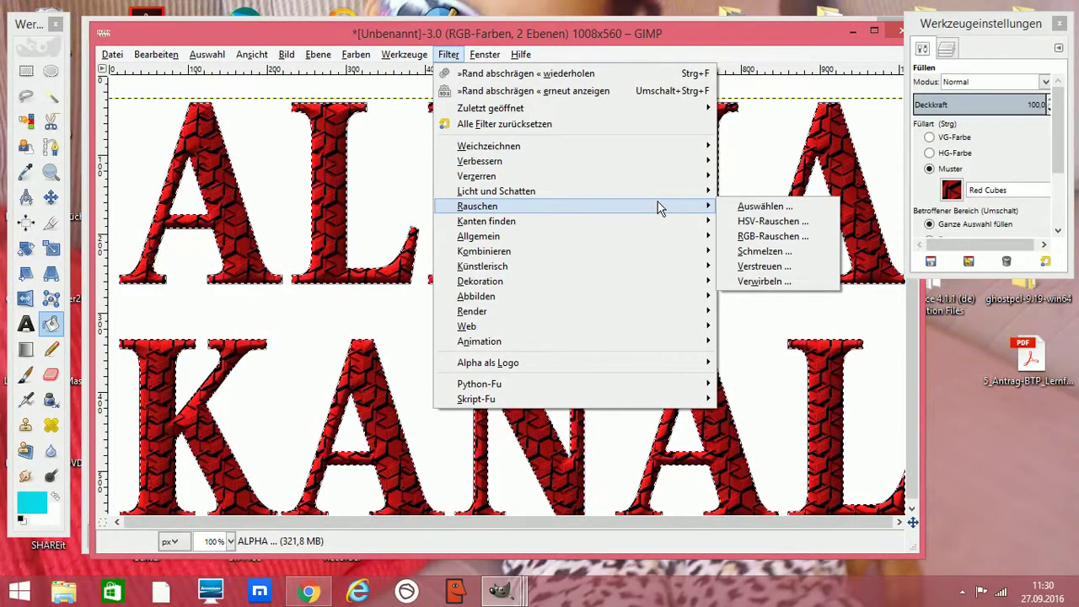
mouse_move(495, 192)
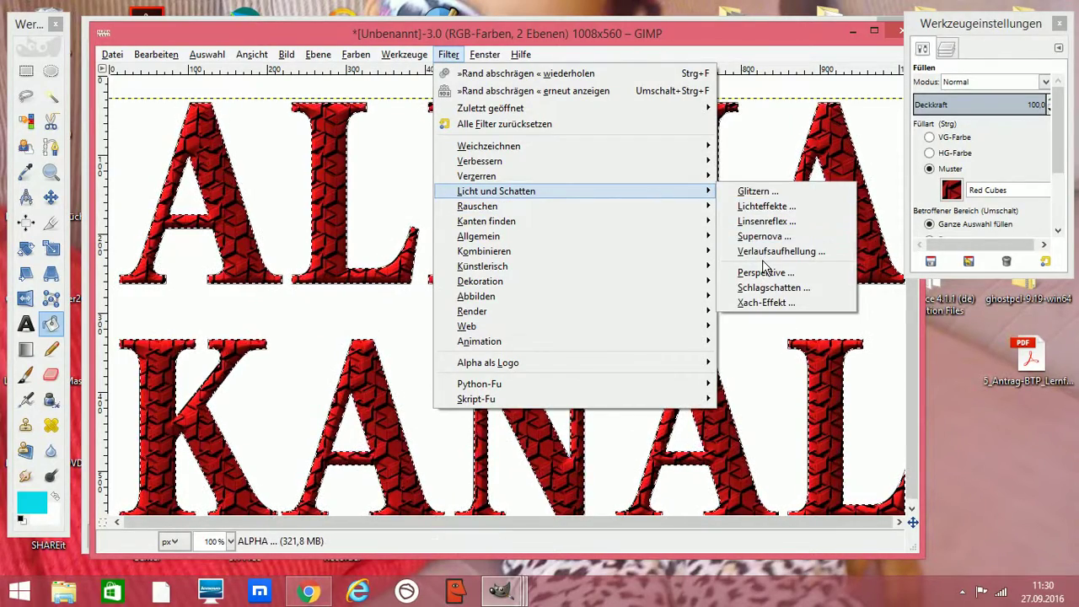
- Add a drop shadow with offset X 4, Y 0, blur 15, opacity 100
click(770, 287)
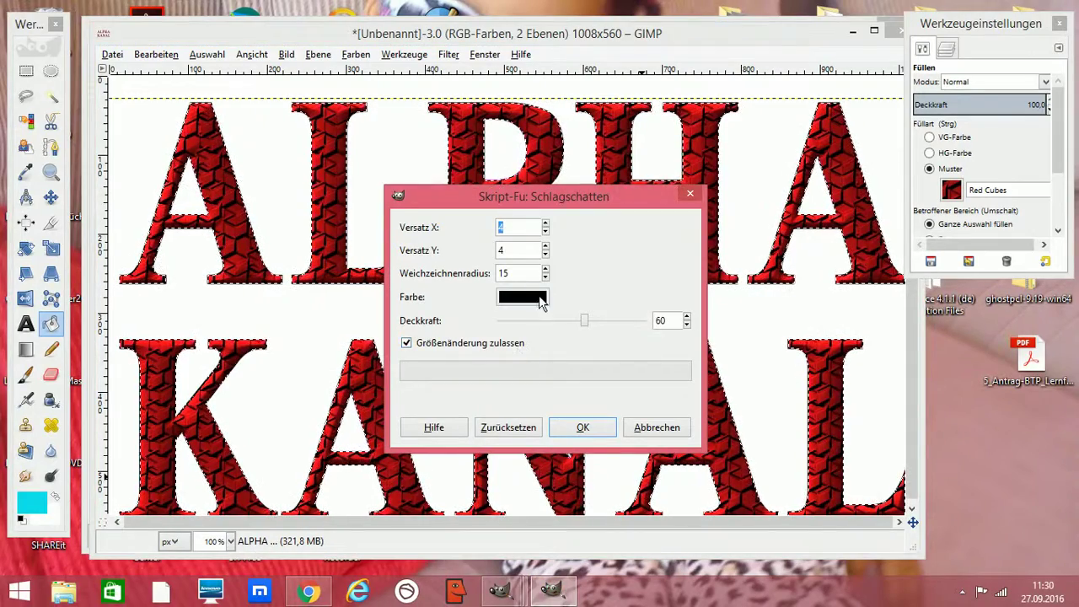
click(545, 254)
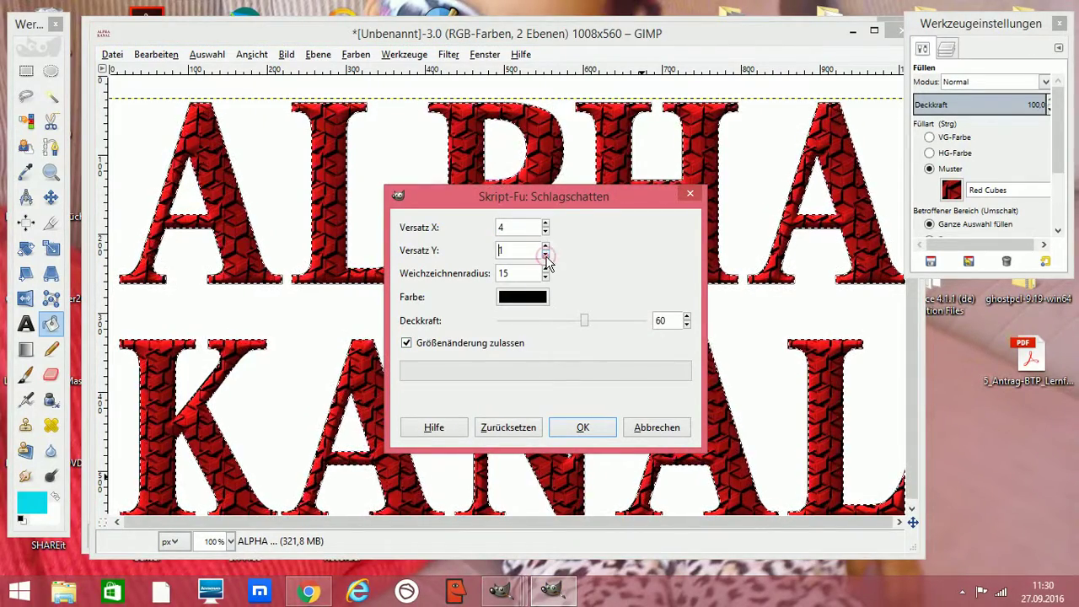
click(545, 254)
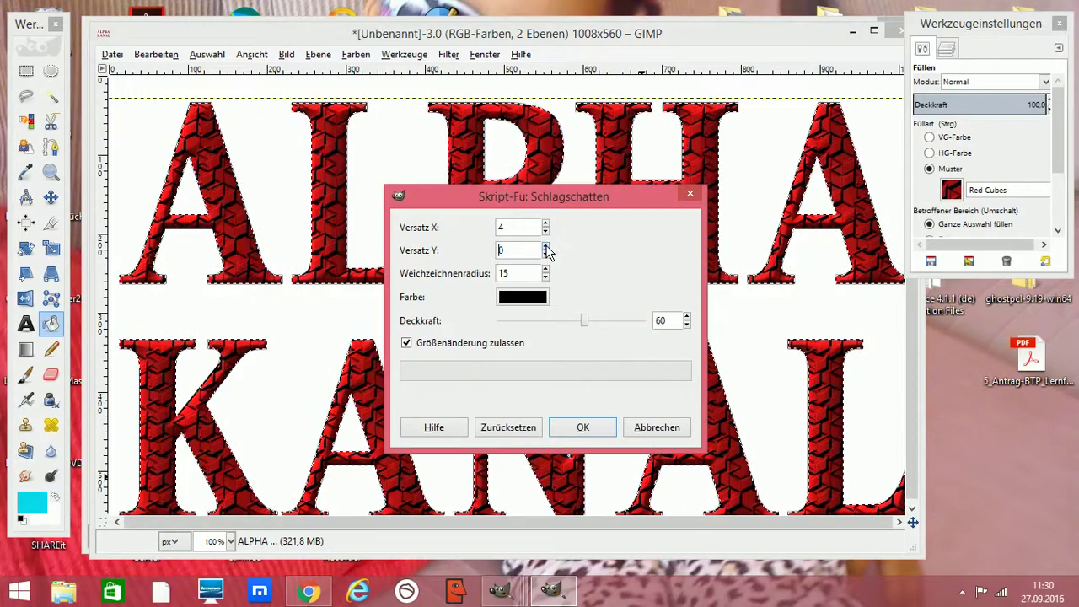
drag(584, 321, 656, 327)
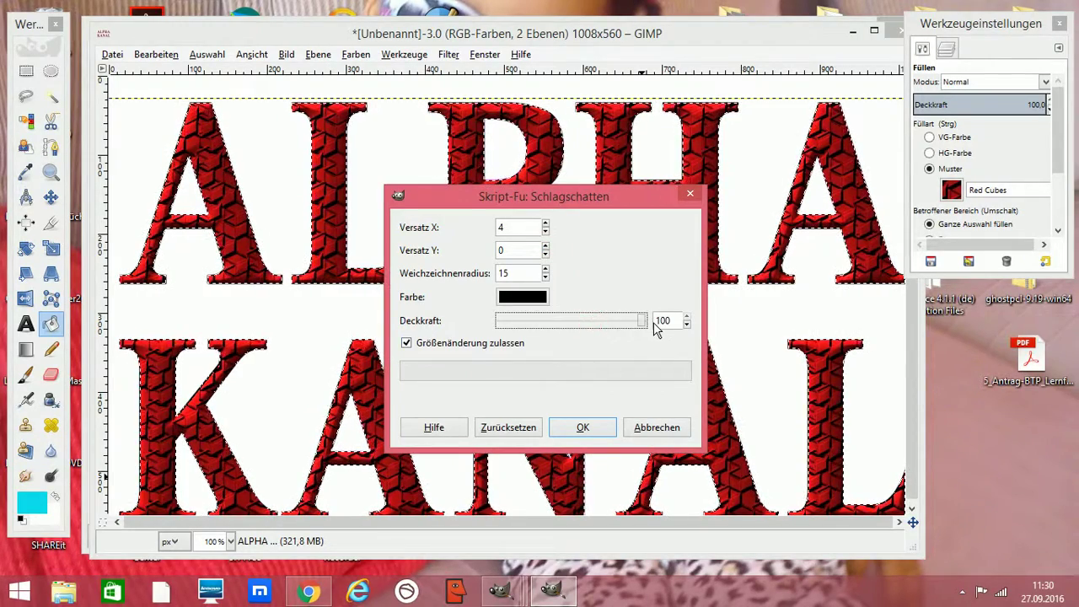
click(584, 428)
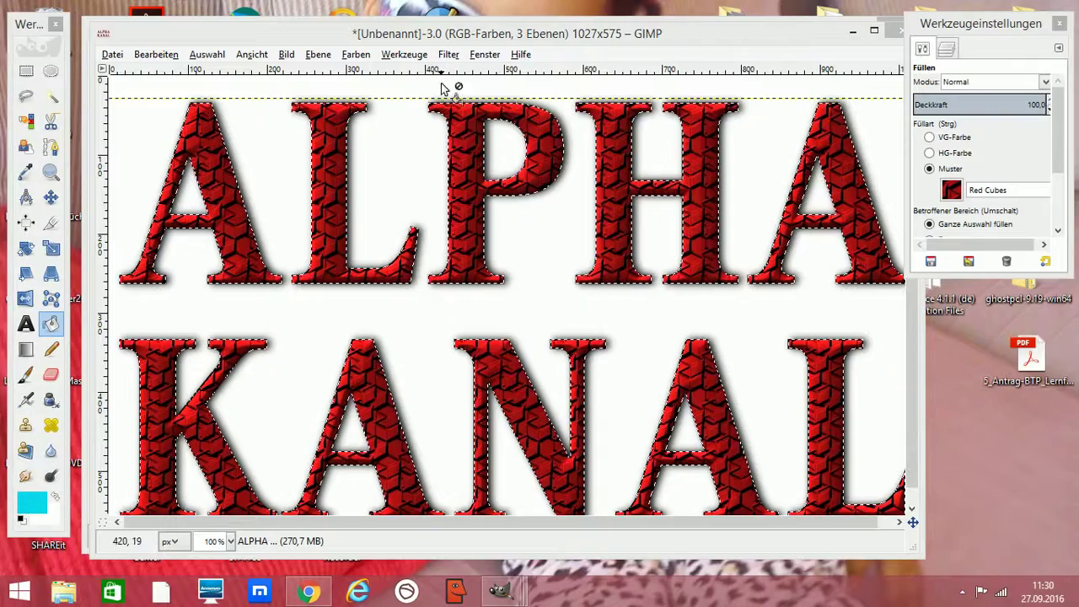
- Set up Bump Map with the ALPHA layer as map and Sinusförmig map type
click(448, 54)
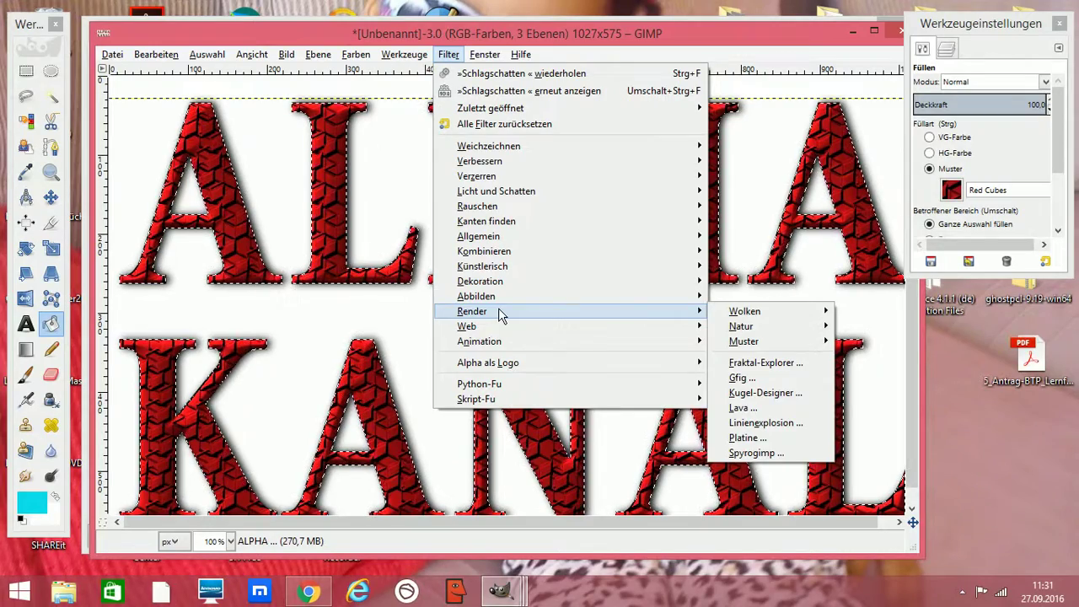
mouse_move(477, 296)
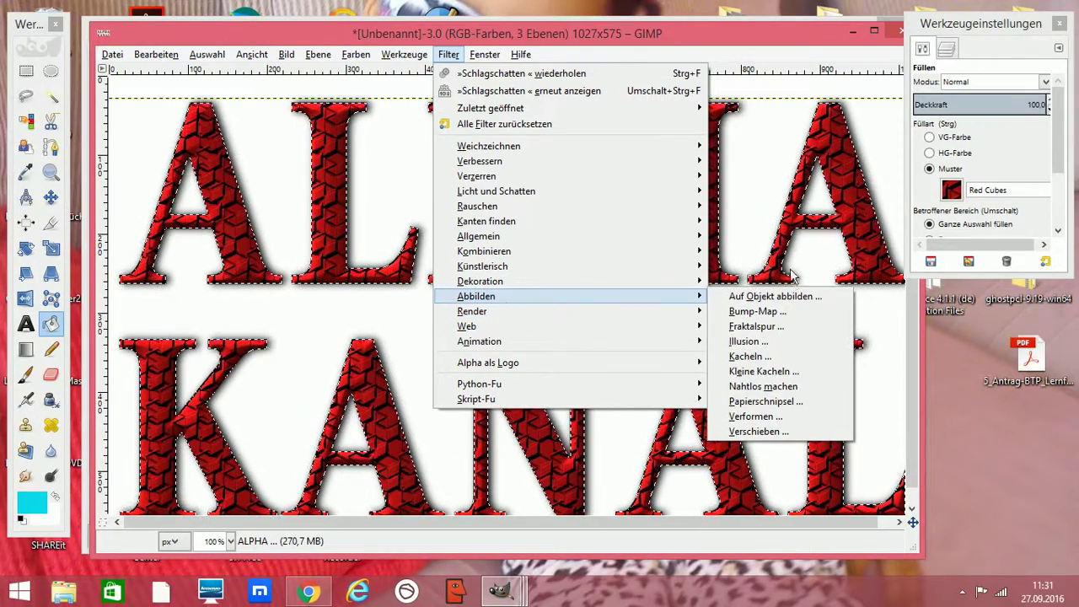
click(759, 312)
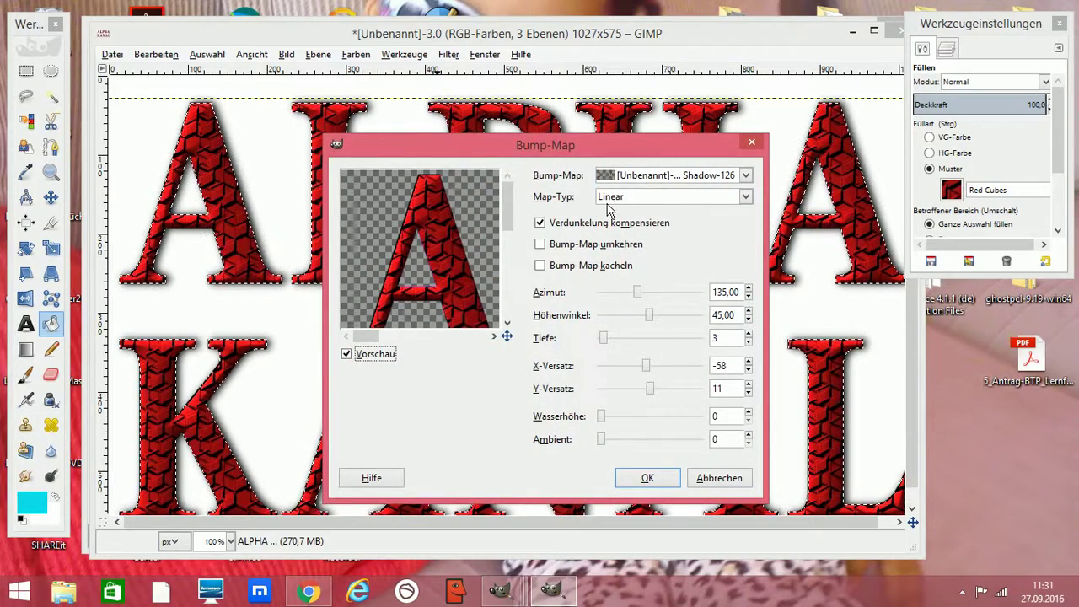
click(746, 175)
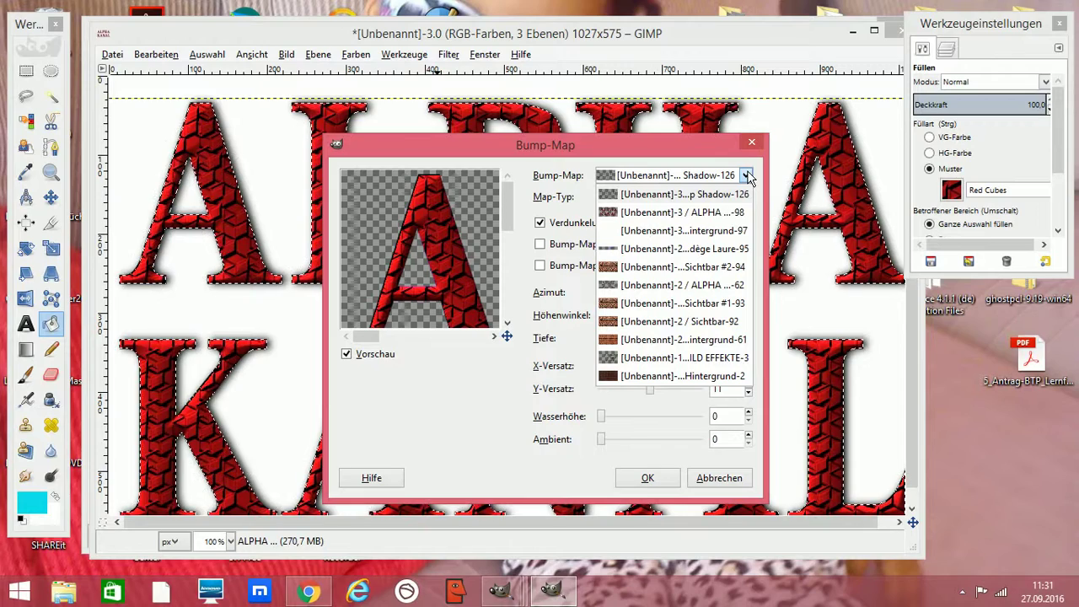
click(726, 212)
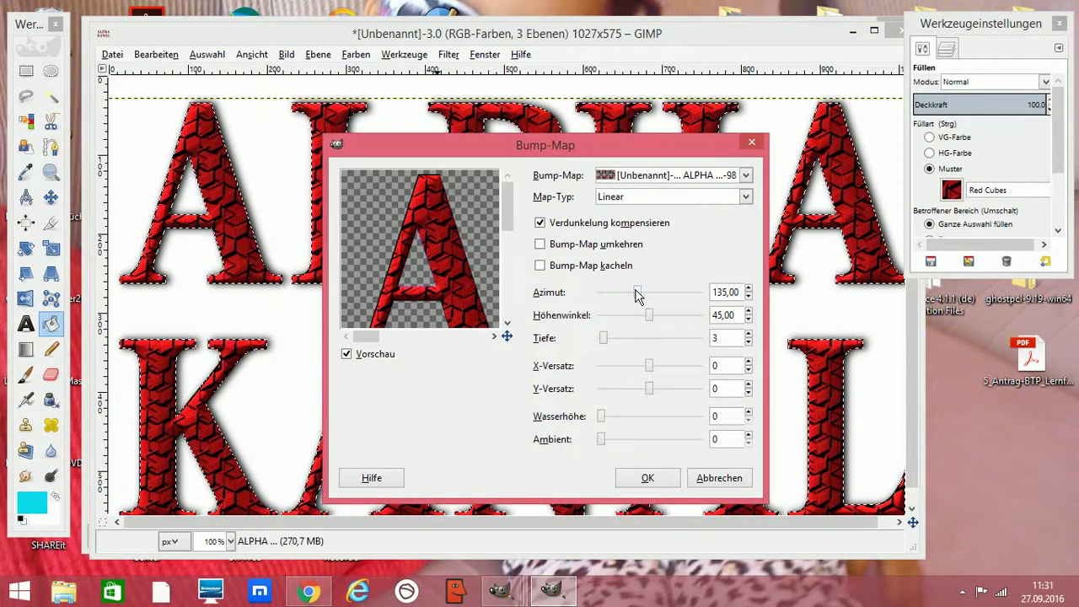
mouse_move(637, 293)
mouse_down()
mouse_move(692, 300)
mouse_move(600, 299)
mouse_up()
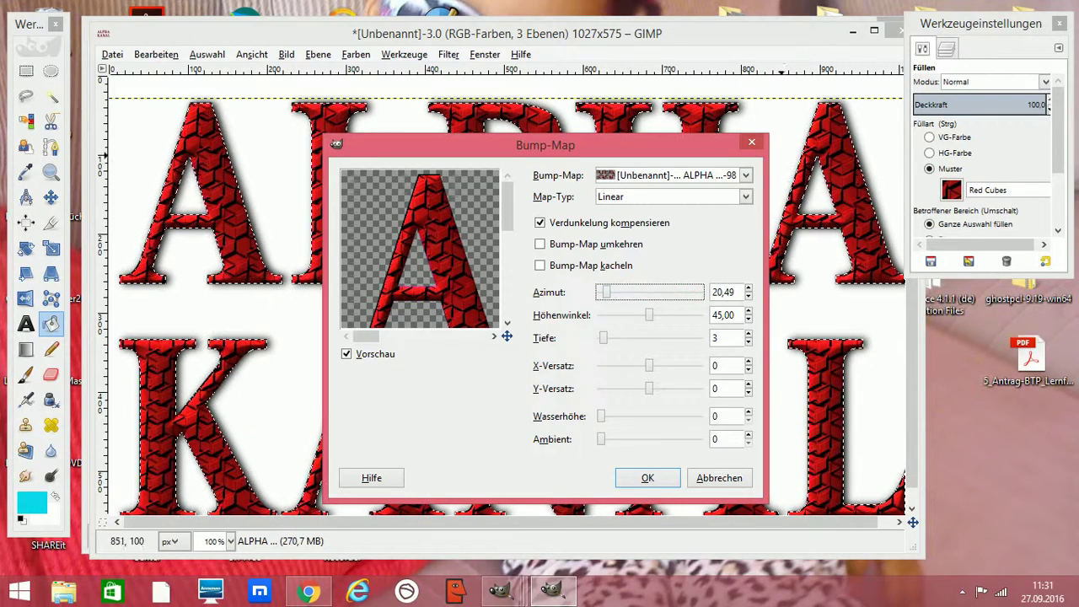
click(745, 196)
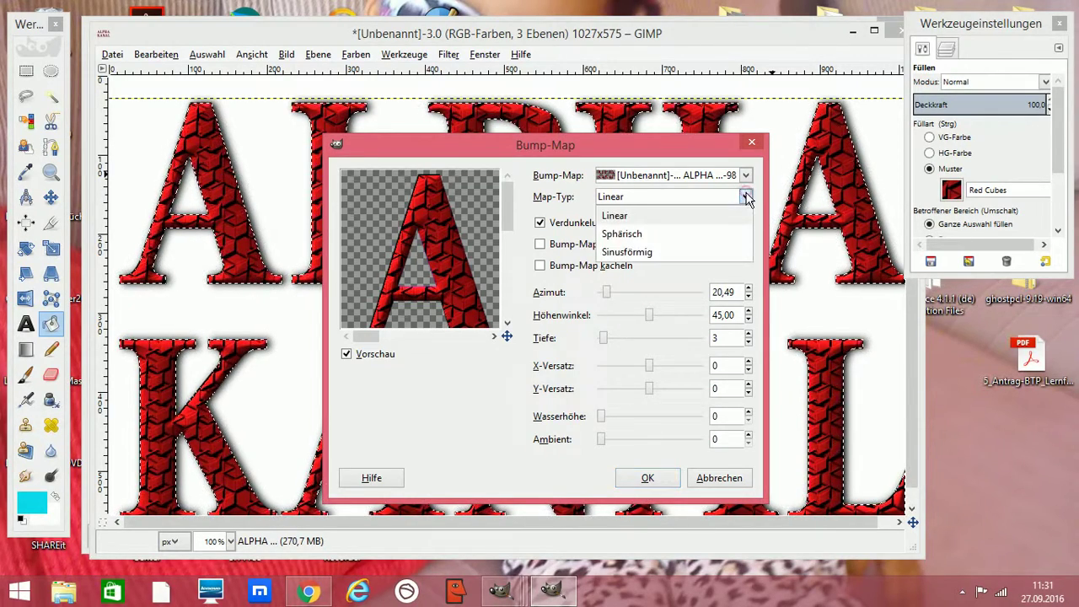
click(664, 252)
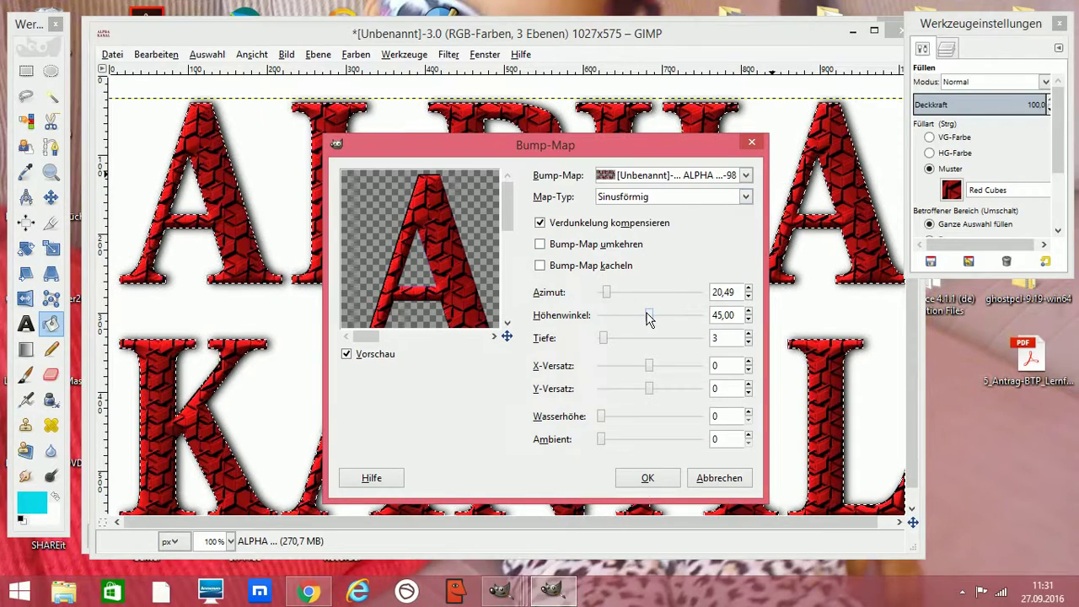
- Tune elevation to 85.63 and depth about 65, raise water level, and apply
mouse_move(649, 316)
mouse_down()
mouse_move(604, 318)
mouse_move(693, 320)
mouse_move(604, 319)
mouse_move(667, 326)
mouse_up()
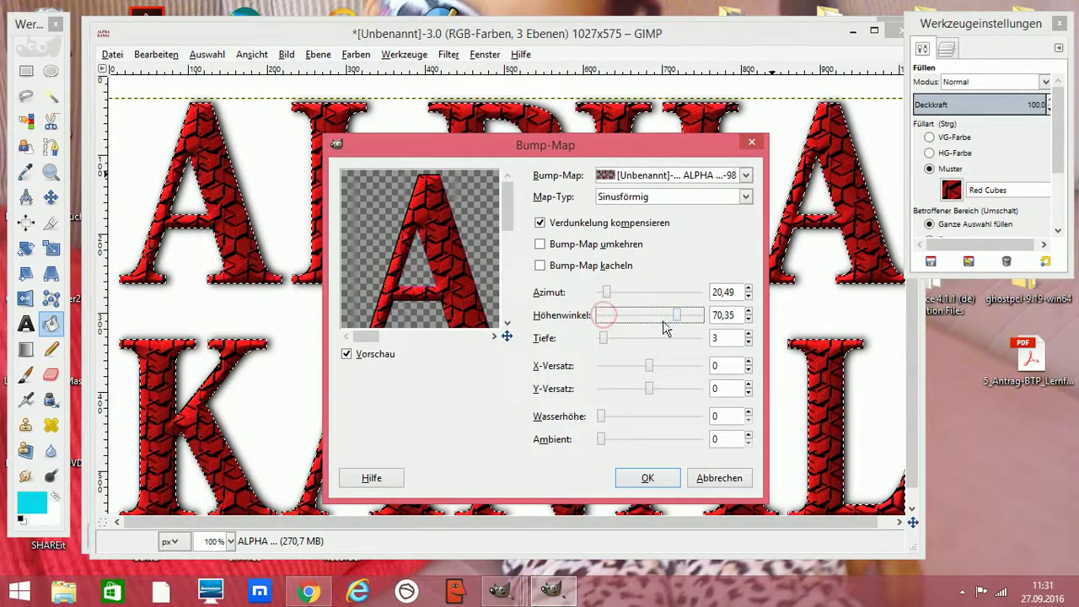
drag(607, 293, 698, 300)
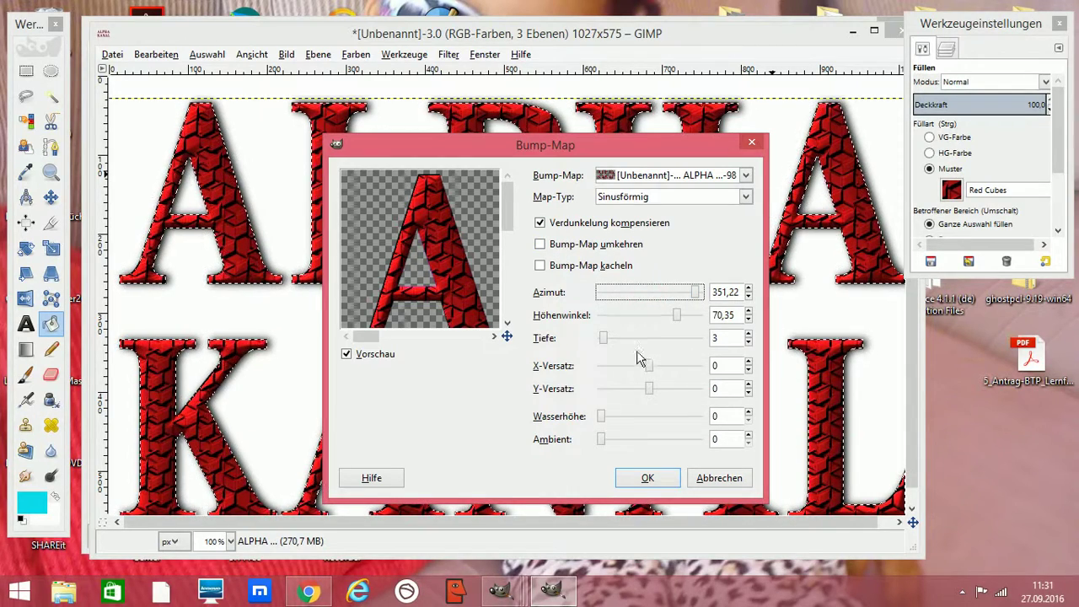
drag(604, 338, 696, 349)
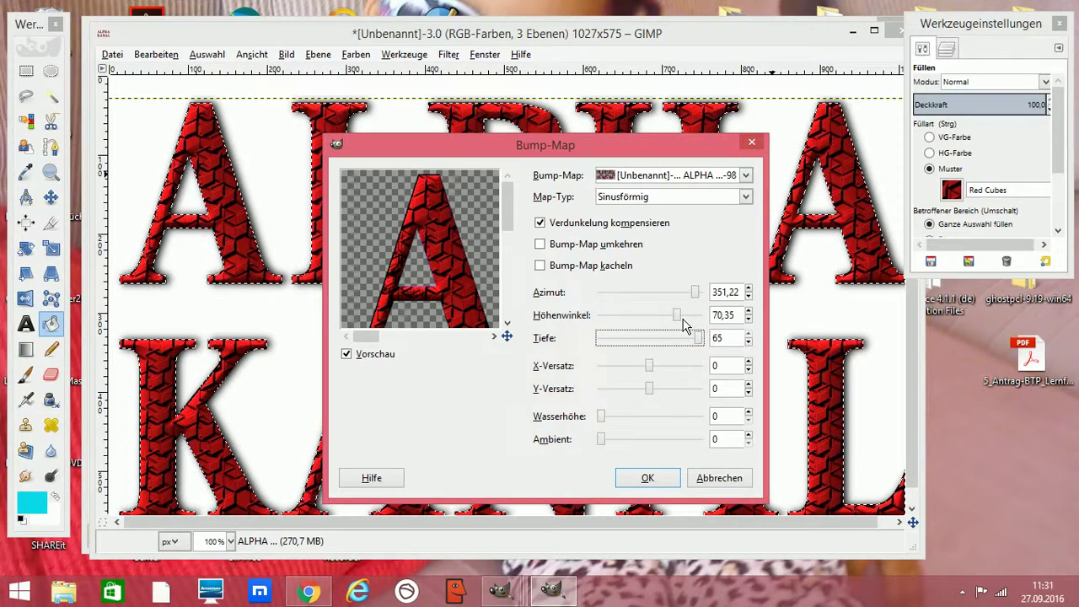
drag(683, 322, 696, 324)
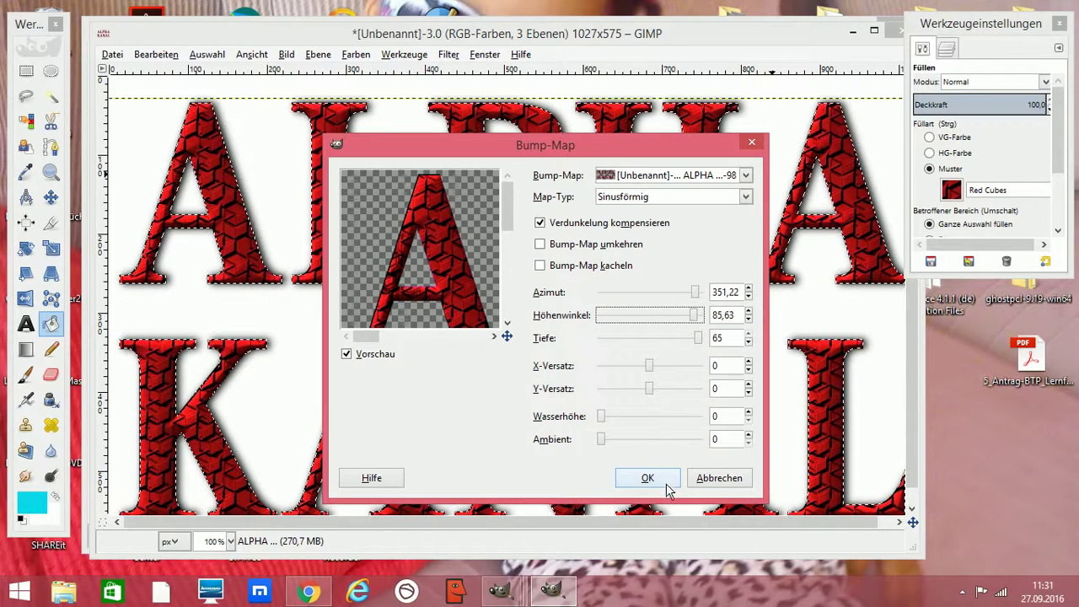
click(745, 176)
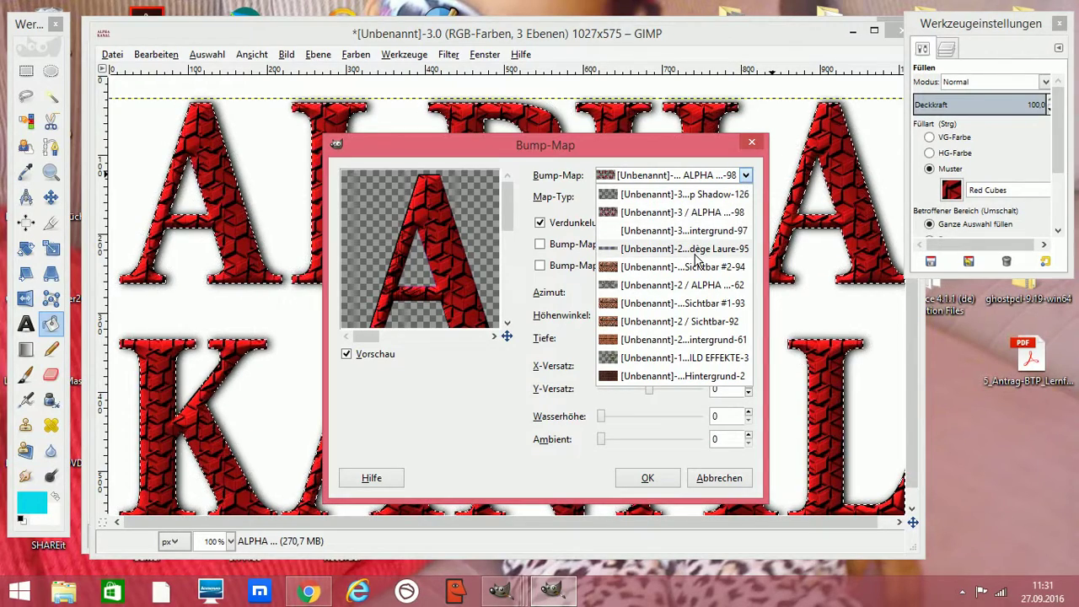
click(692, 286)
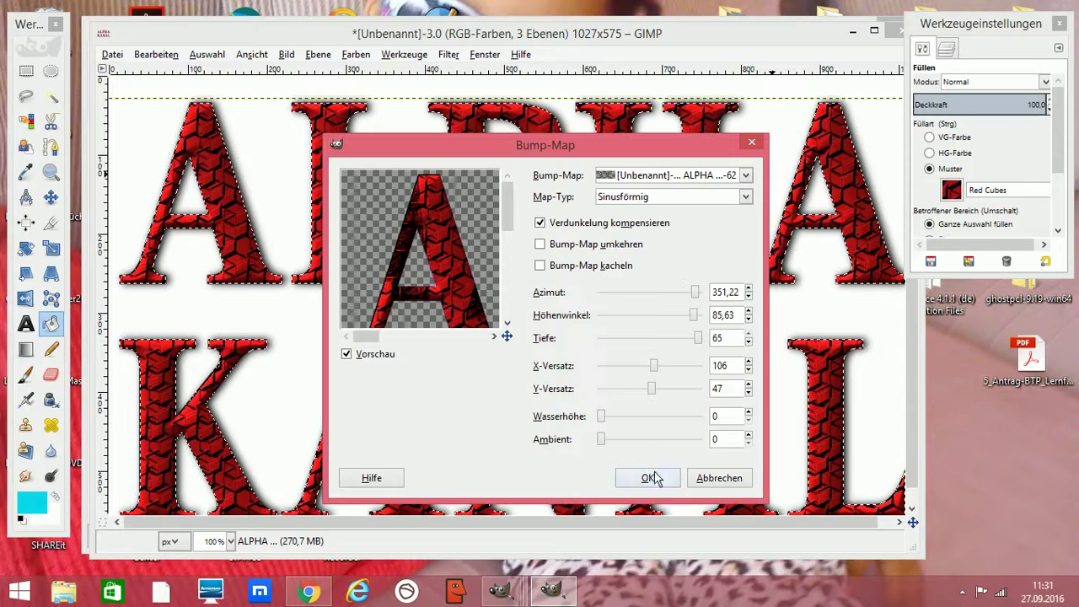
mouse_move(604, 417)
mouse_down()
mouse_move(631, 419)
mouse_move(606, 416)
mouse_up()
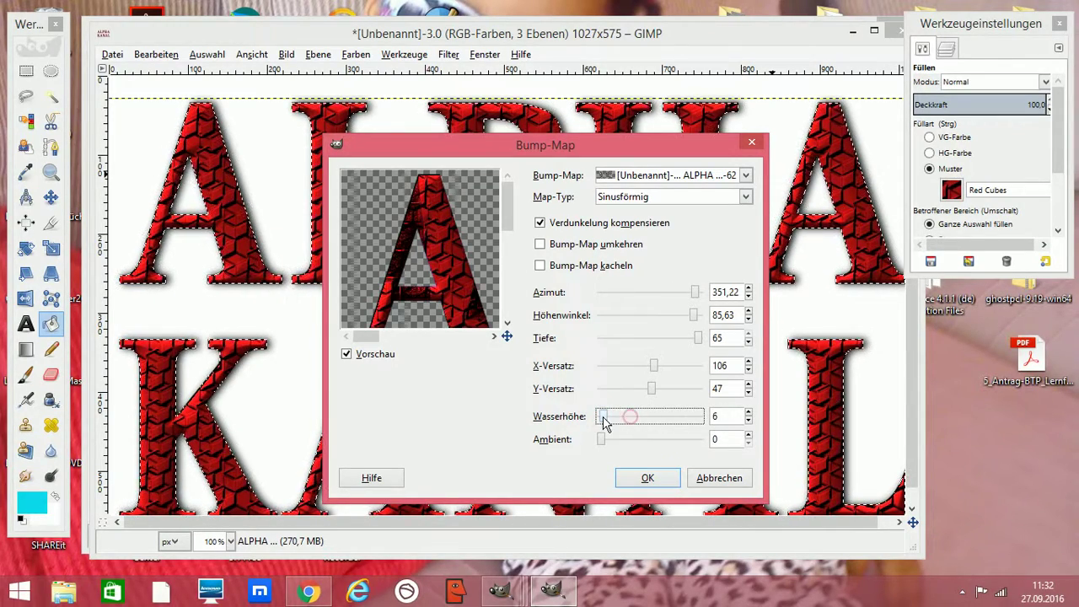
click(638, 481)
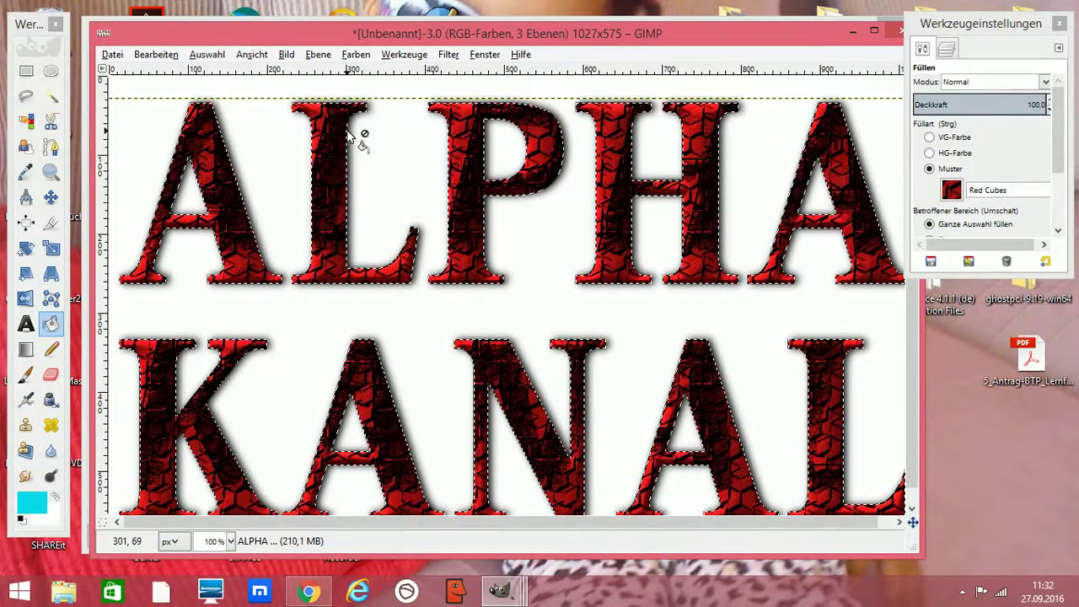
- Apply a linear motion blur (length 9, angle 10) to the red ALPHA KANAL letters
click(449, 55)
mouse_move(489, 146)
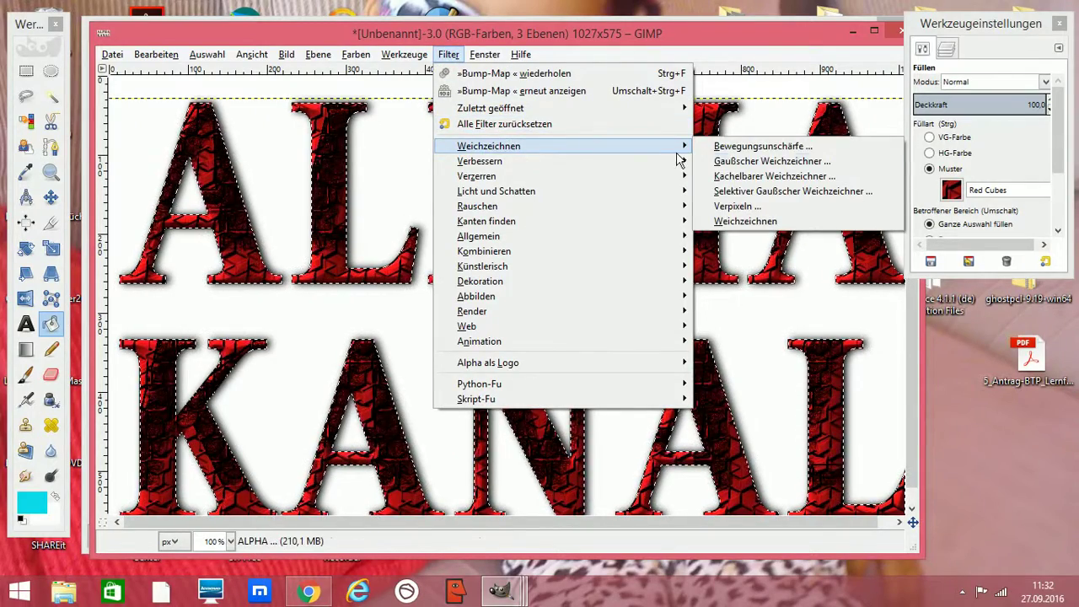
click(730, 149)
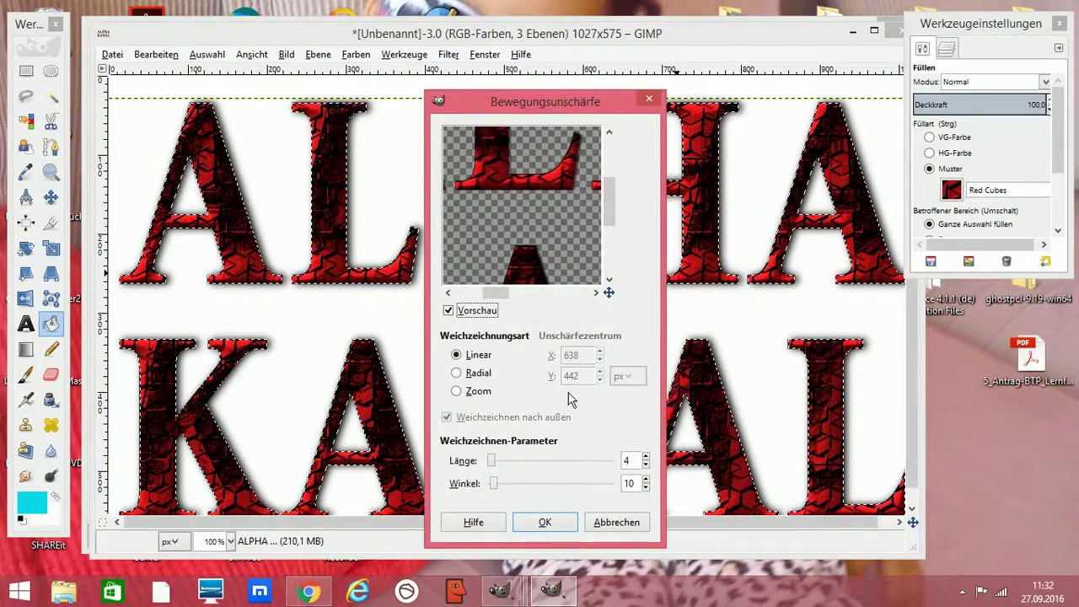
drag(491, 460, 498, 460)
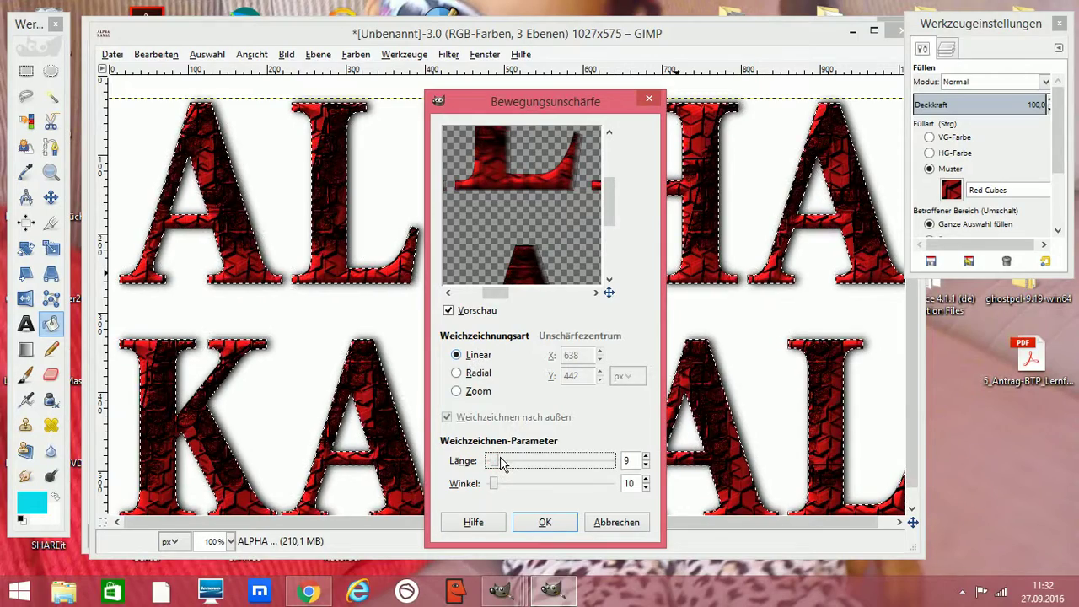
click(545, 521)
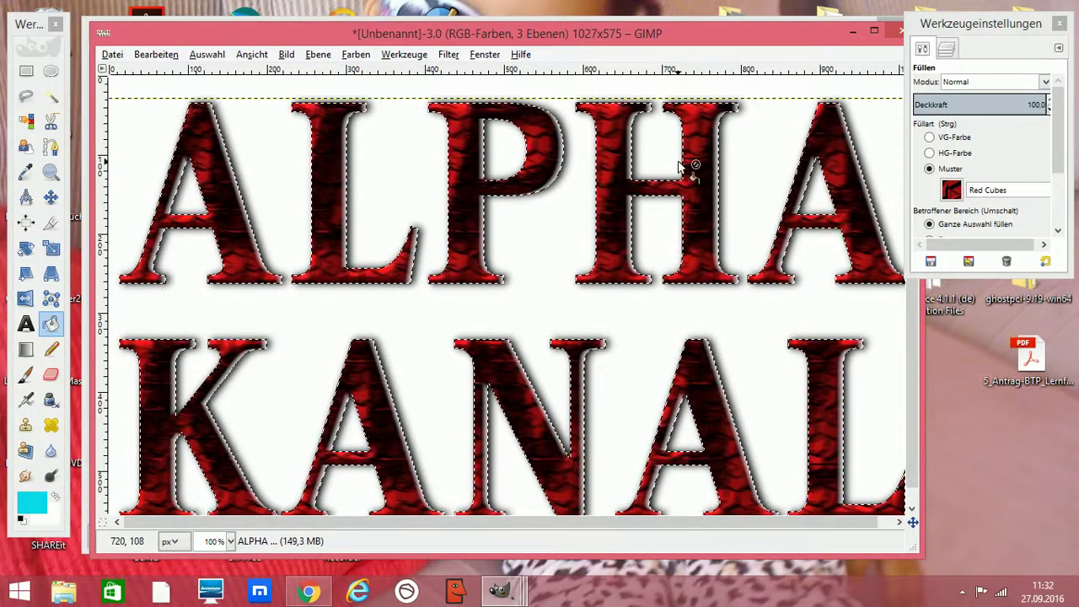
- Deselect the letters, make Hintergrund the active layer, and show the Bucket Fill tool options
click(206, 56)
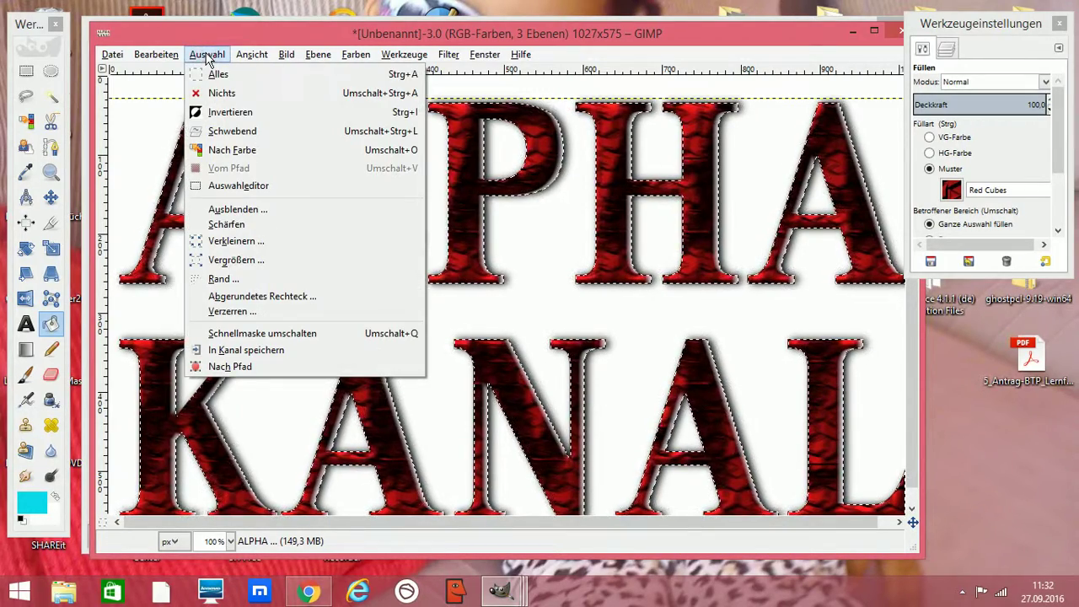
click(219, 93)
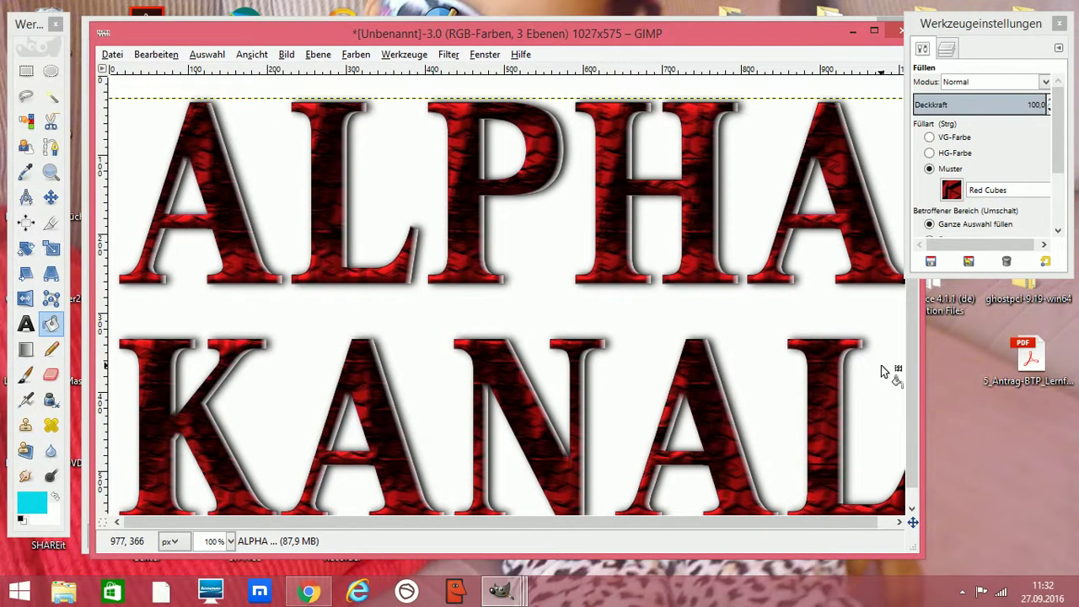
click(948, 50)
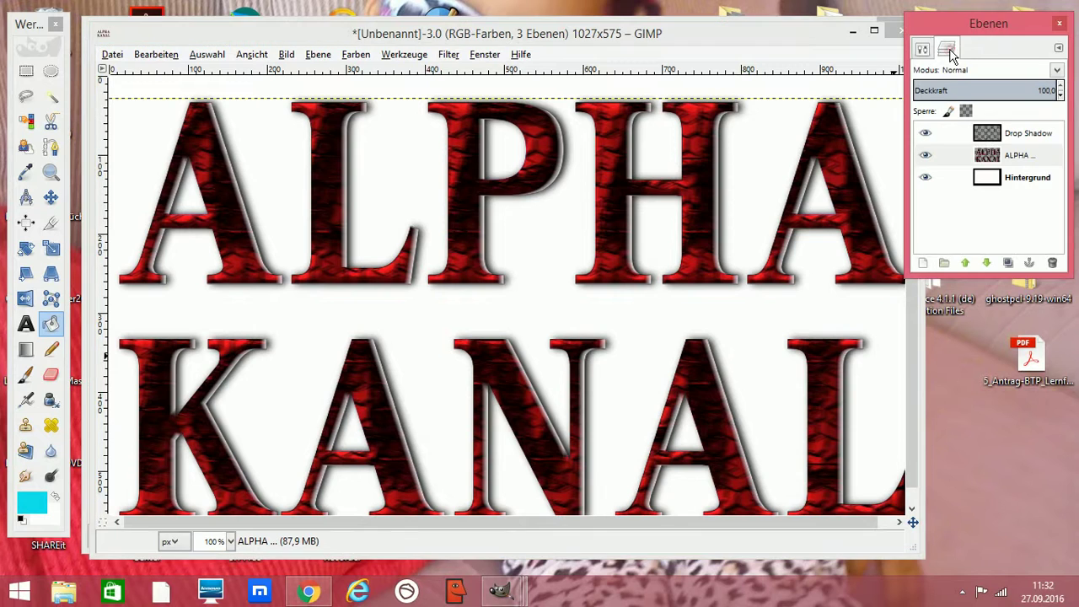
click(992, 179)
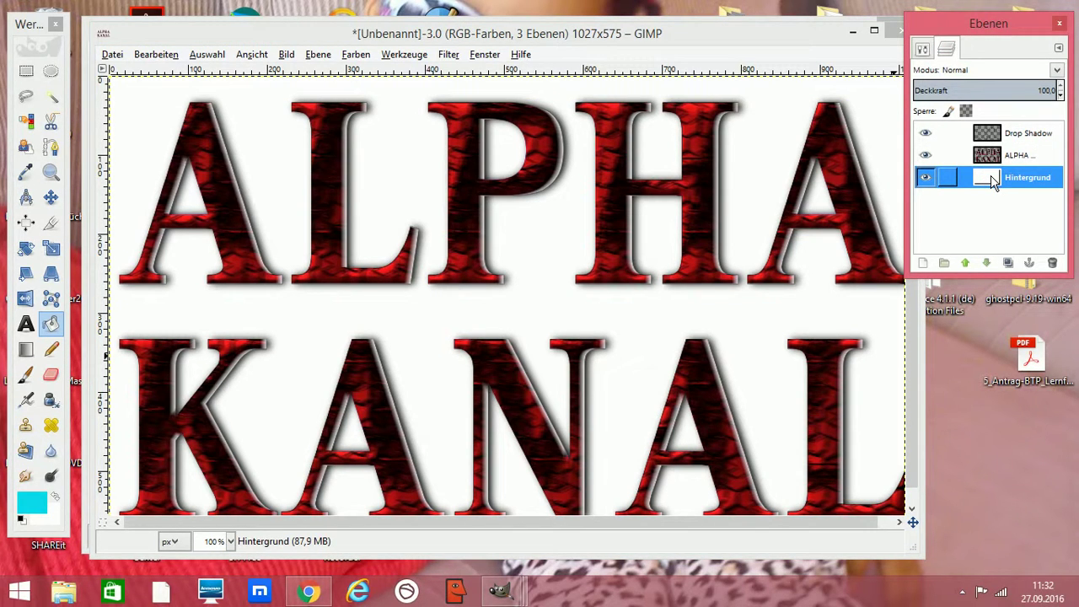
click(59, 319)
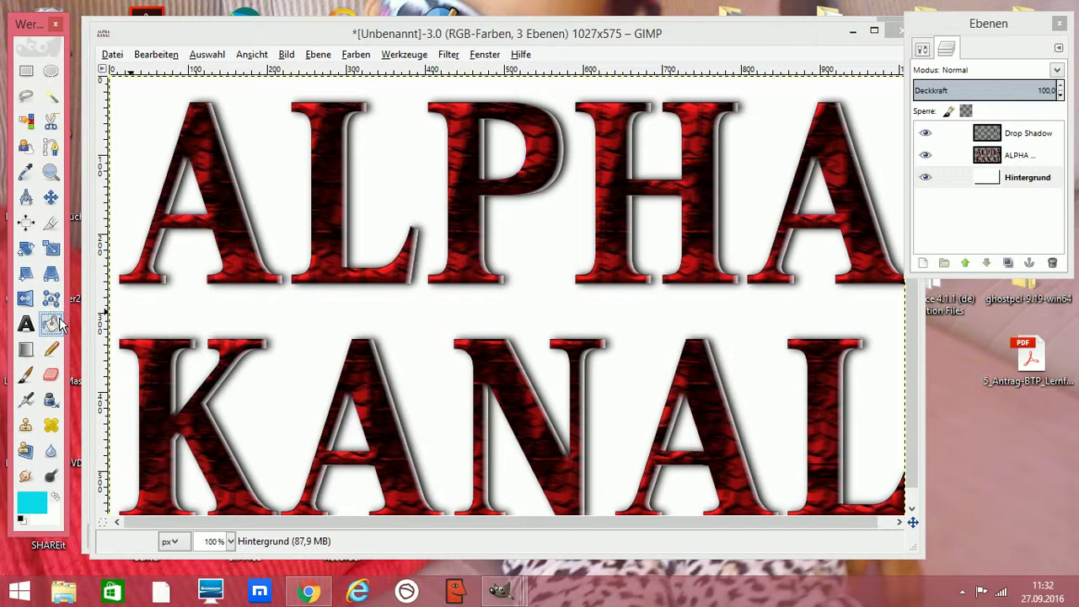
double_click(59, 319)
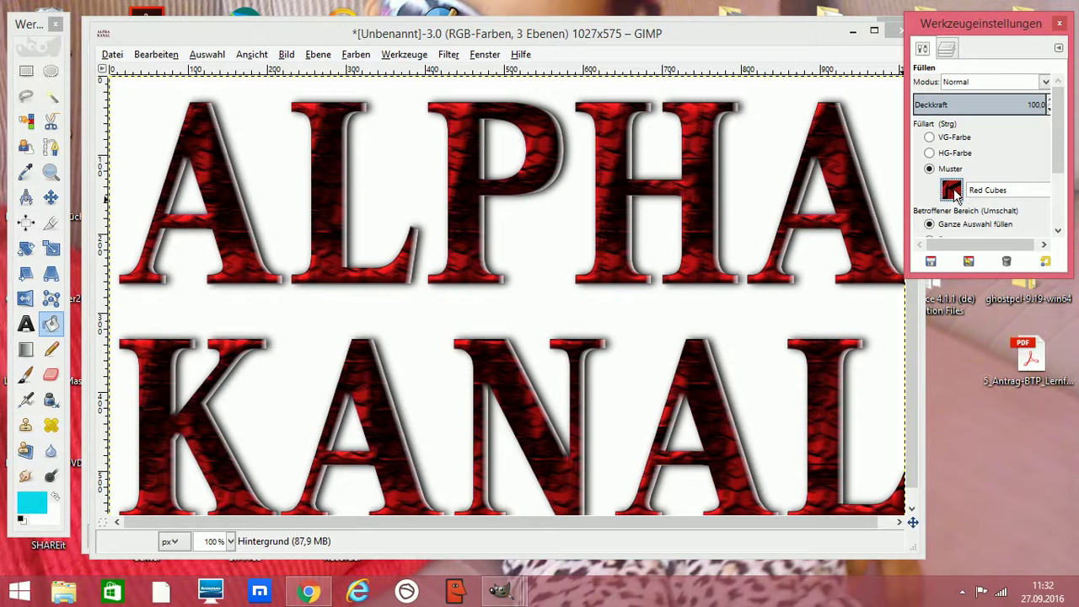
- Try and undo a Red Cubes background fill, then set the foreground colour to dark grey 252a2a
click(875, 118)
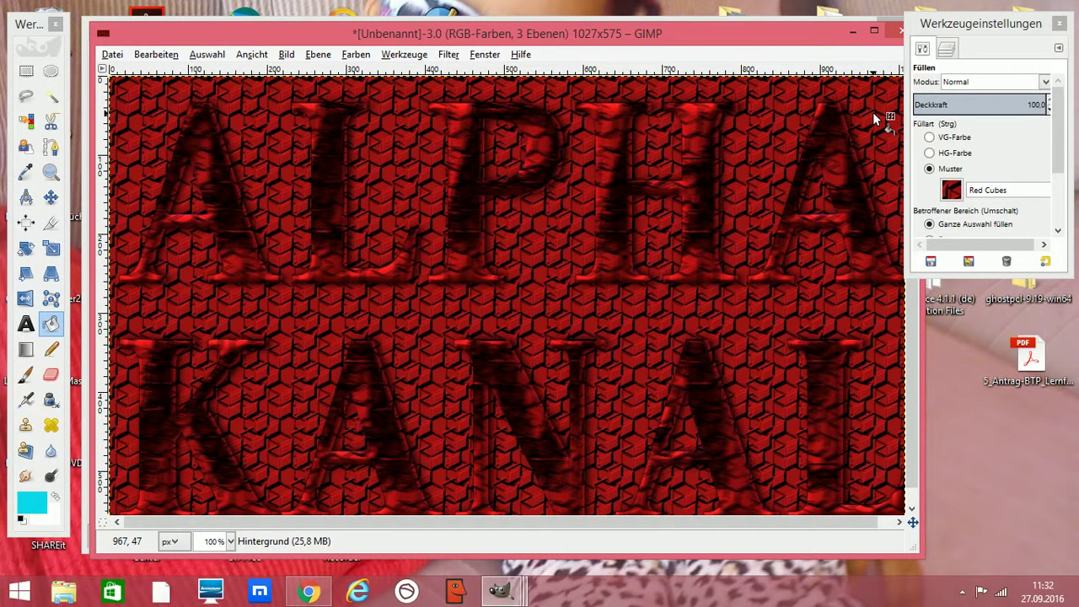
click(155, 54)
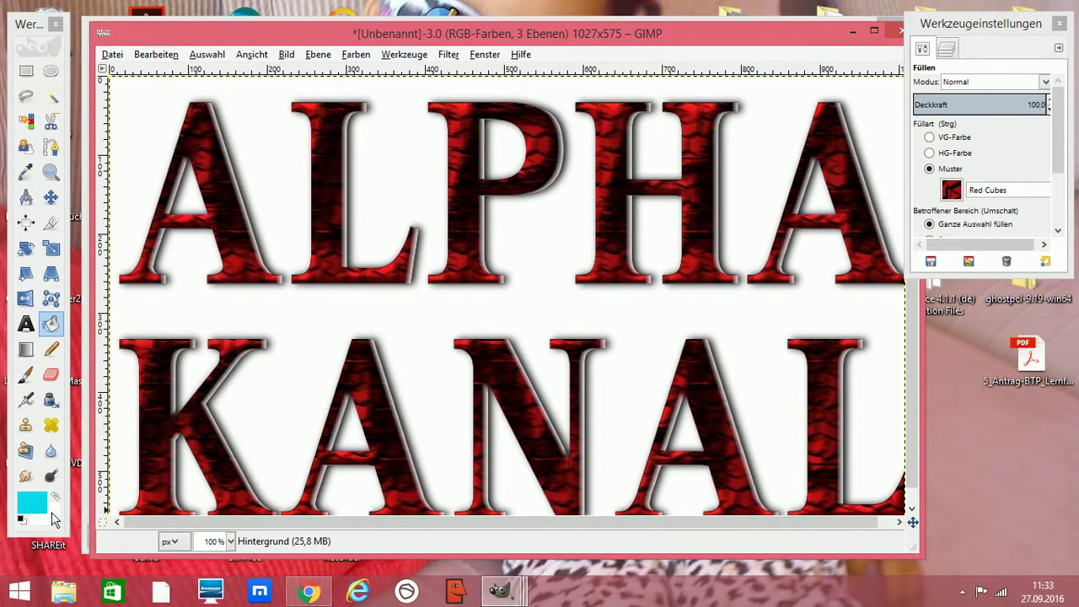
click(34, 503)
click(54, 426)
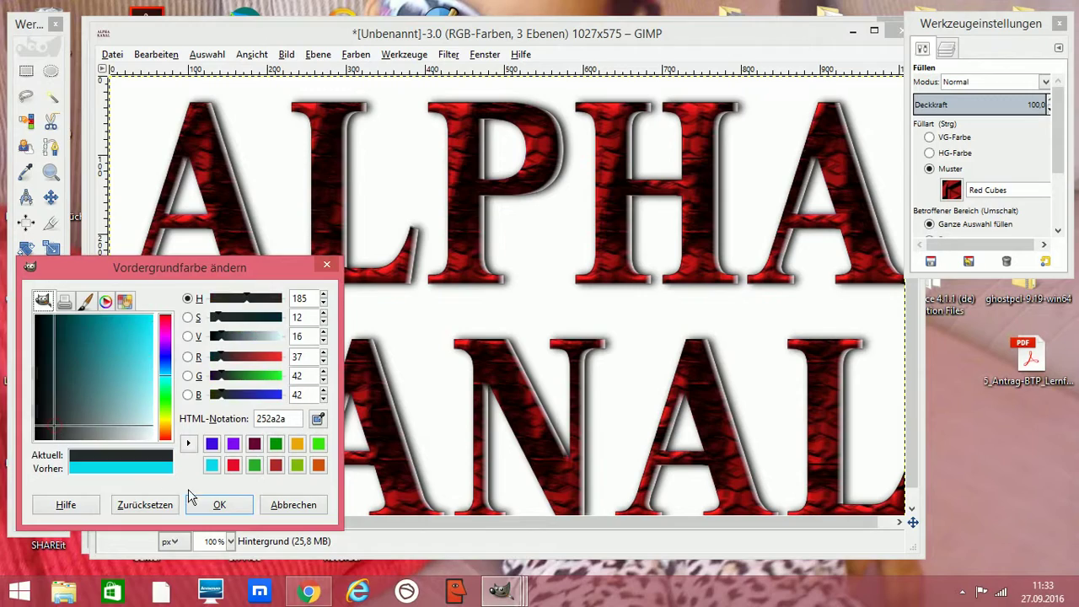
click(212, 505)
- Test another Red Cubes pattern fill on the background and undo it
click(271, 94)
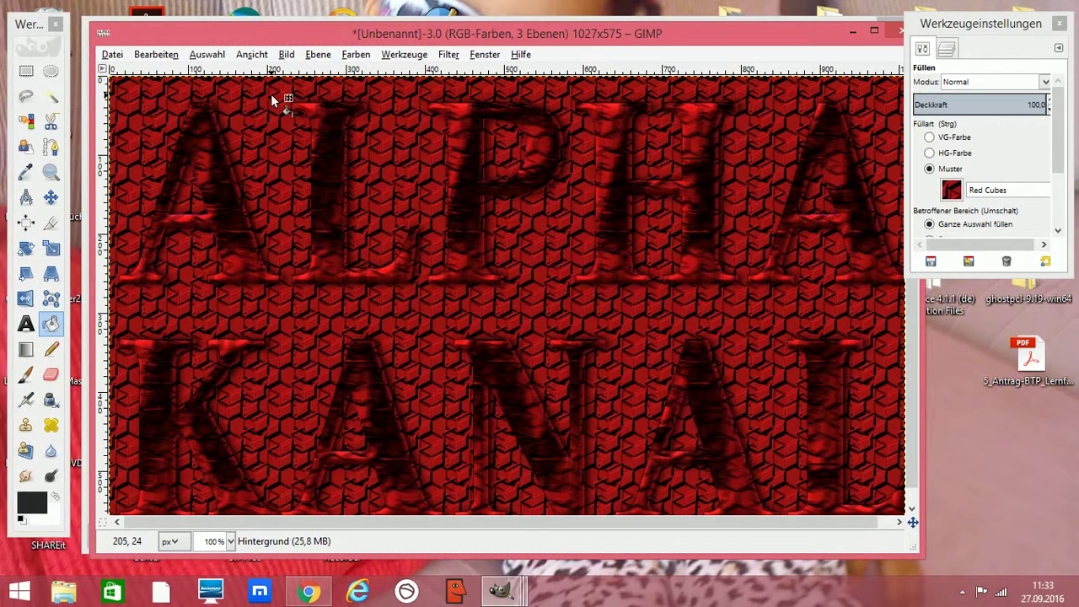
click(155, 55)
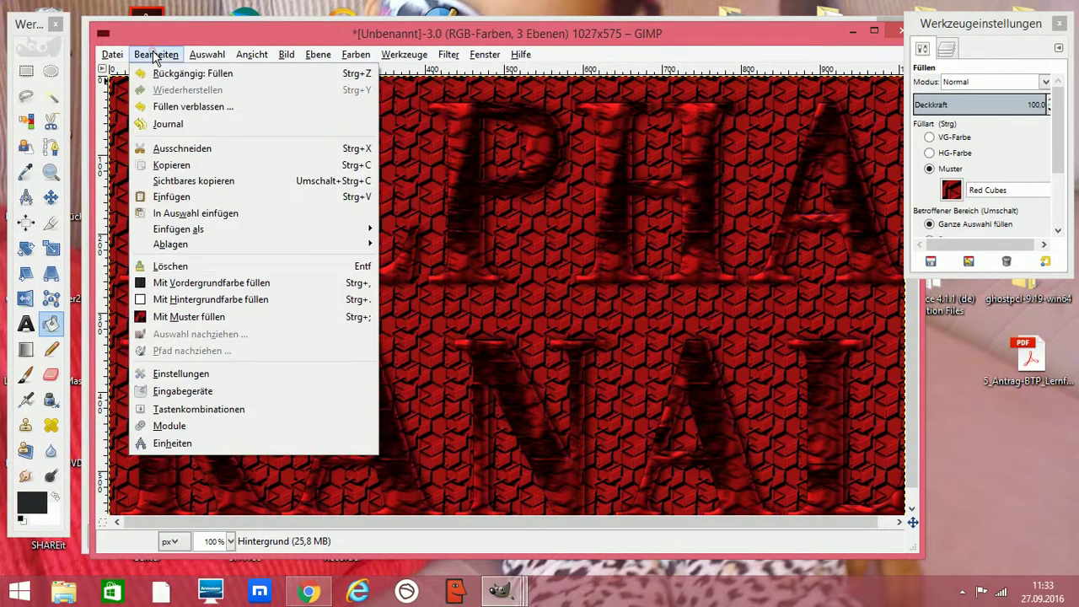
click(169, 73)
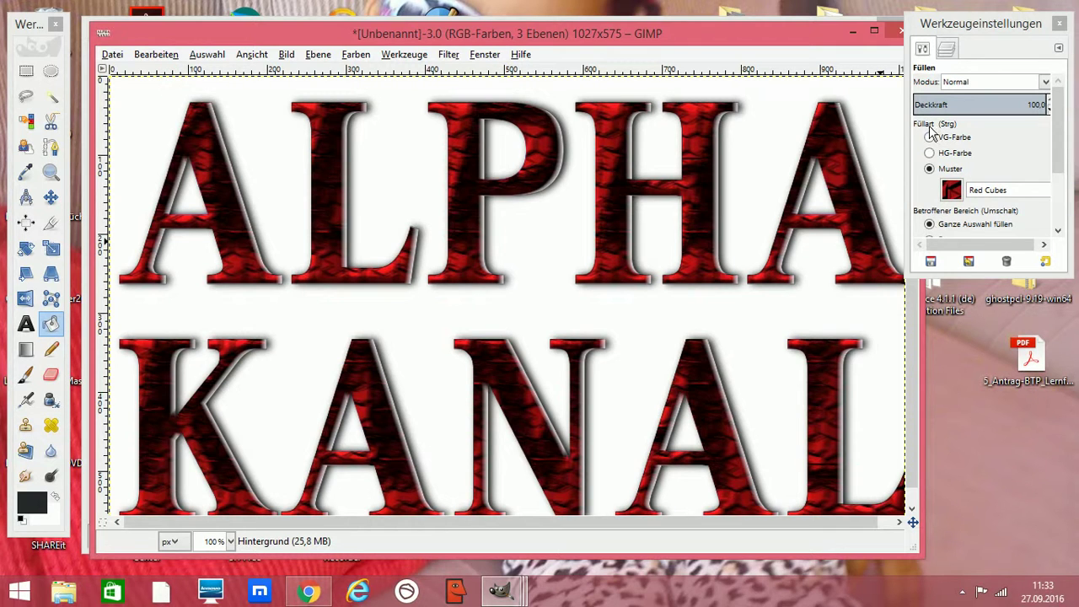
- Switch fill type to FG color, fill the background dark grey, then refill it cyan 2ecddb
click(929, 138)
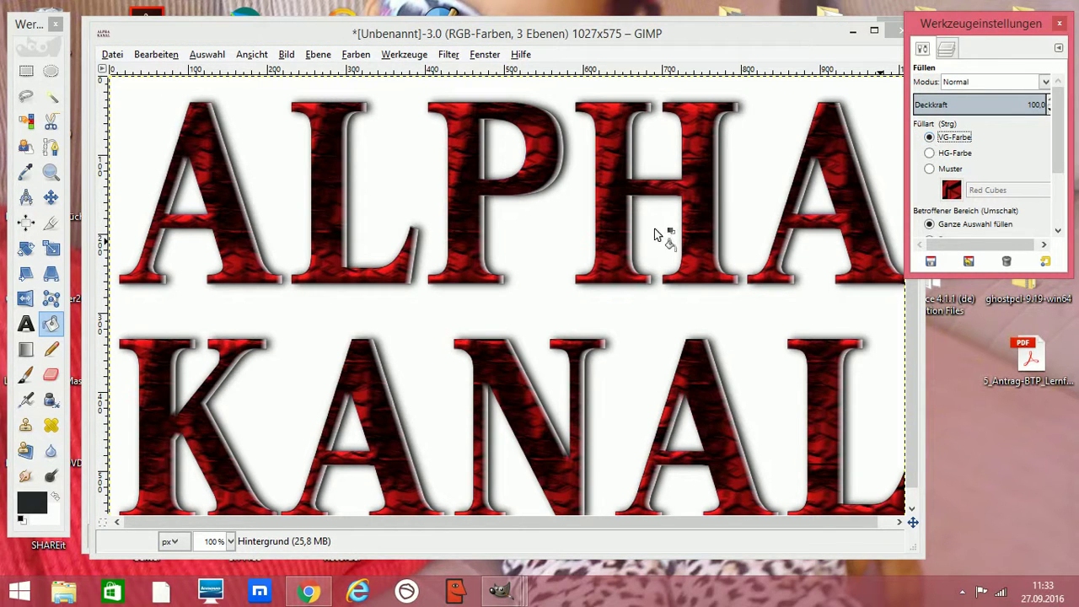
click(193, 313)
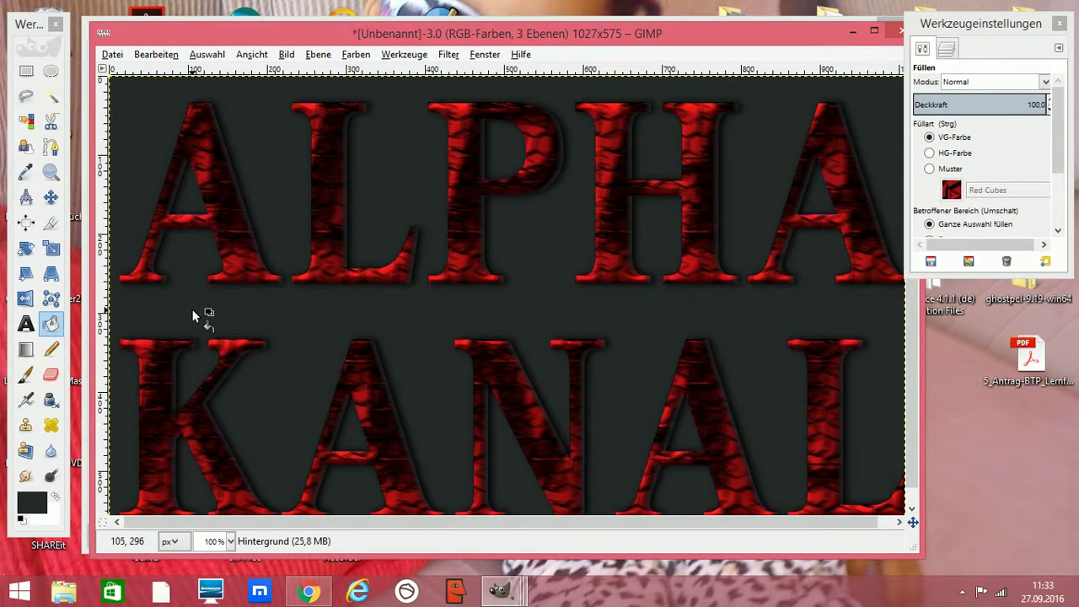
click(31, 504)
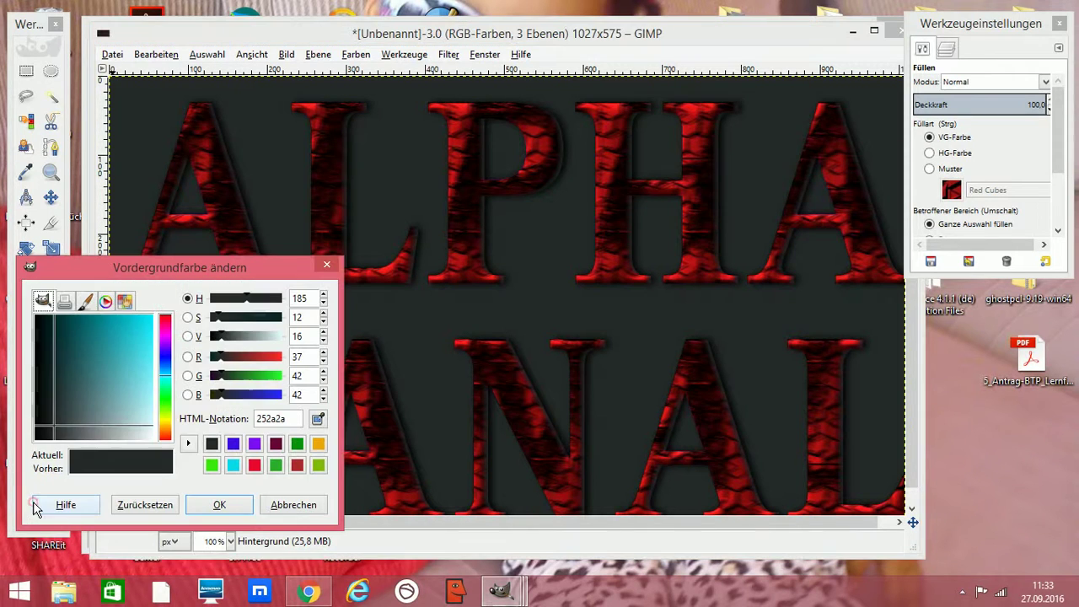
click(136, 342)
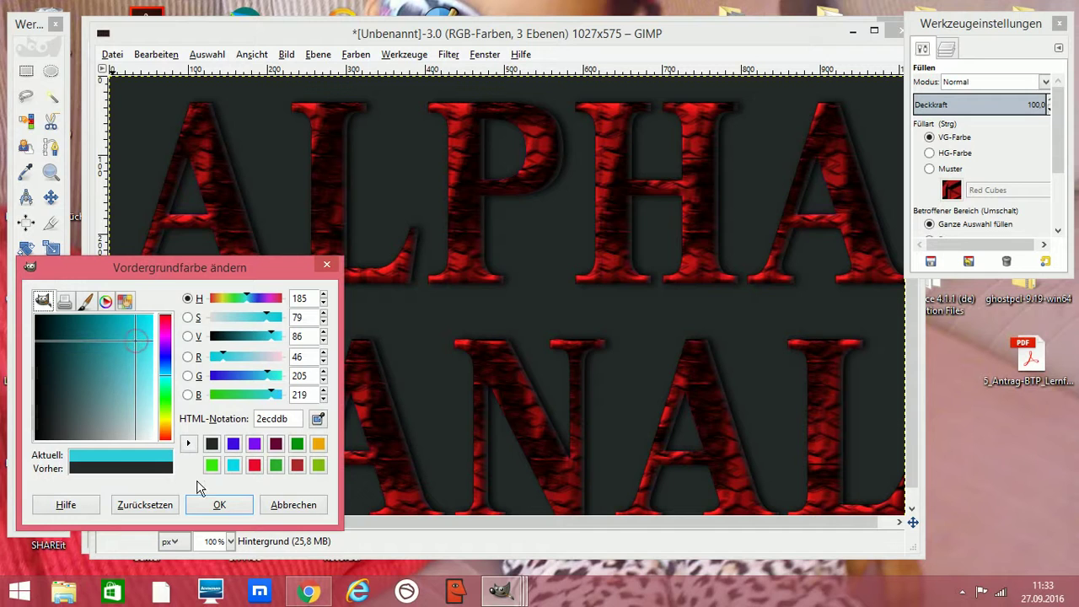
click(217, 505)
click(281, 122)
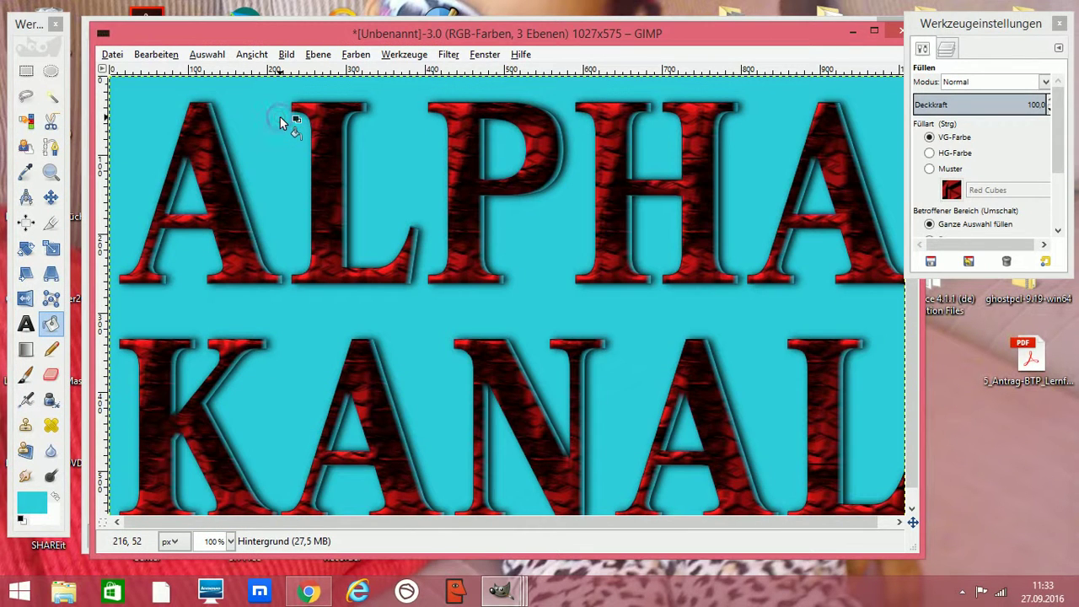